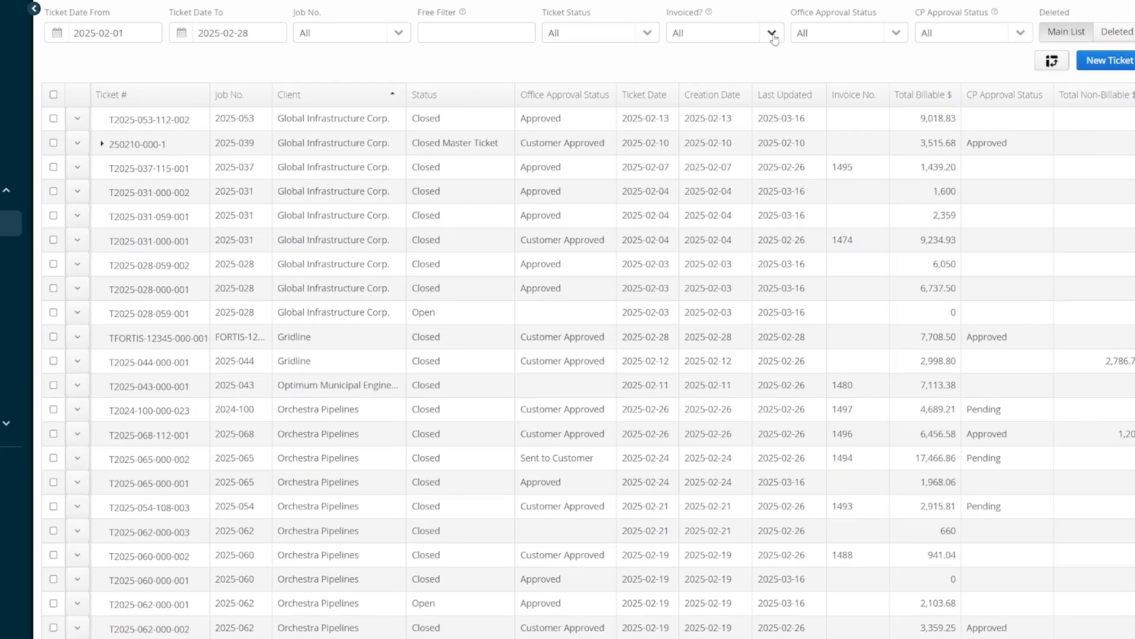
Filter the tickets to those not invoiced and create an invoice from the two 2025-02-04 tickets of job 2025-031.
{"action": "left_click", "coordinate": [769, 32]}
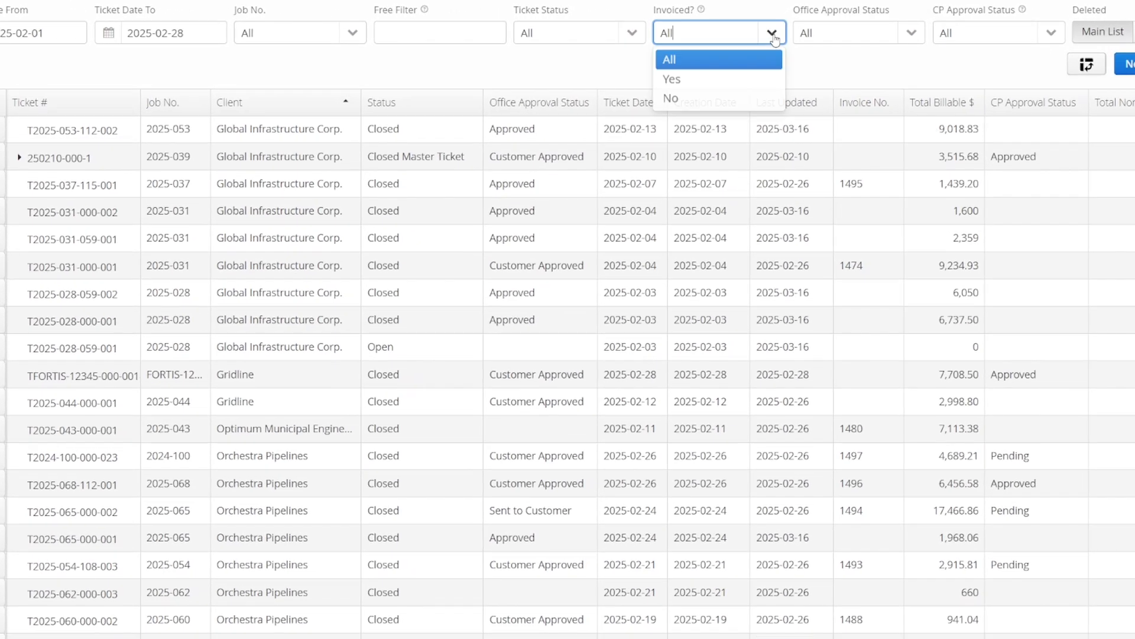
{"action": "left_click", "coordinate": [752, 98]}
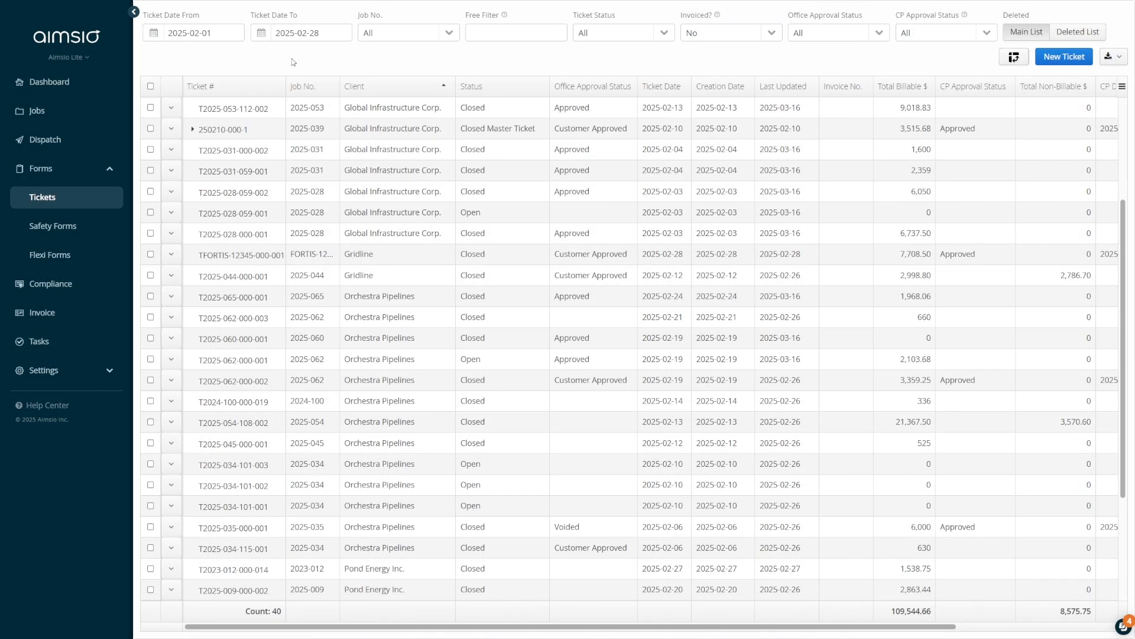
{"action": "left_click", "coordinate": [151, 149]}
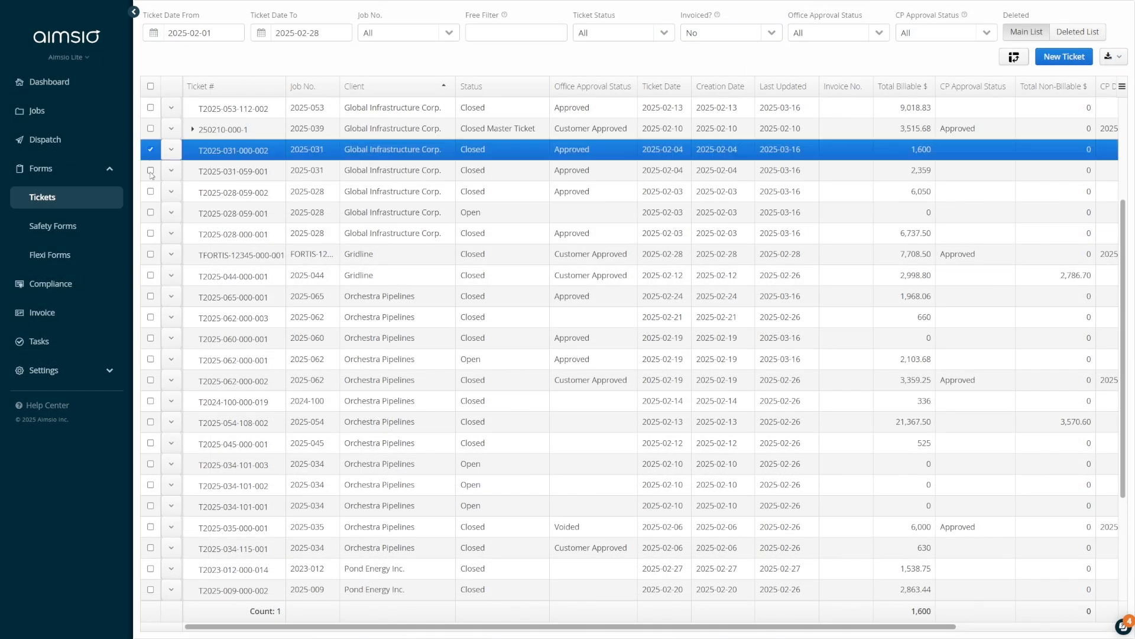
{"action": "left_click", "coordinate": [150, 171]}
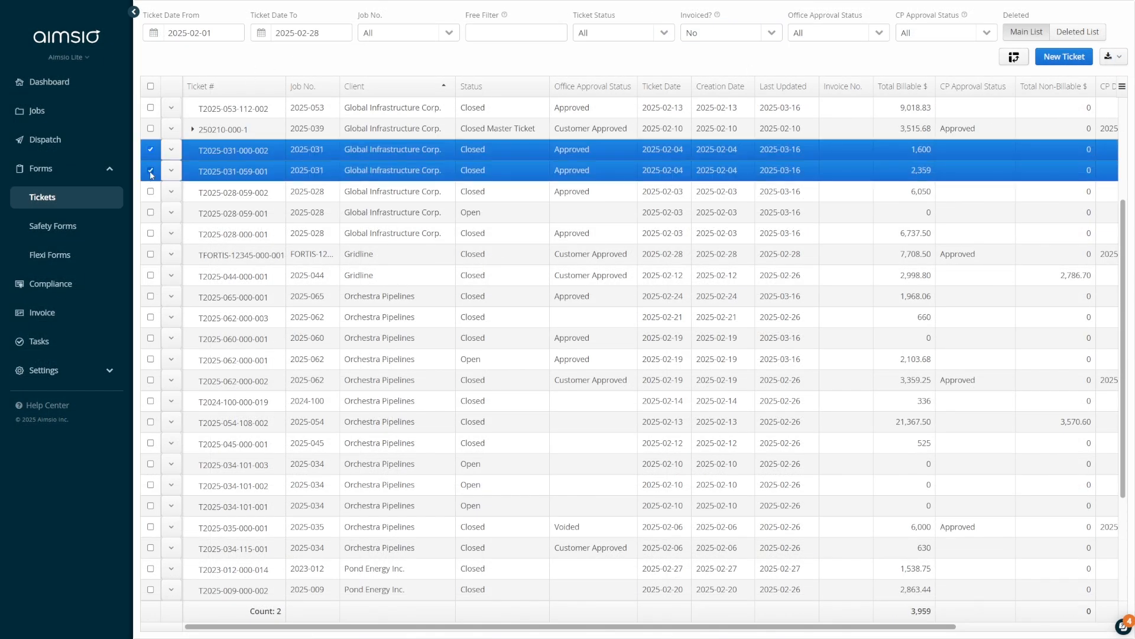
{"action": "right_click", "coordinate": [275, 153]}
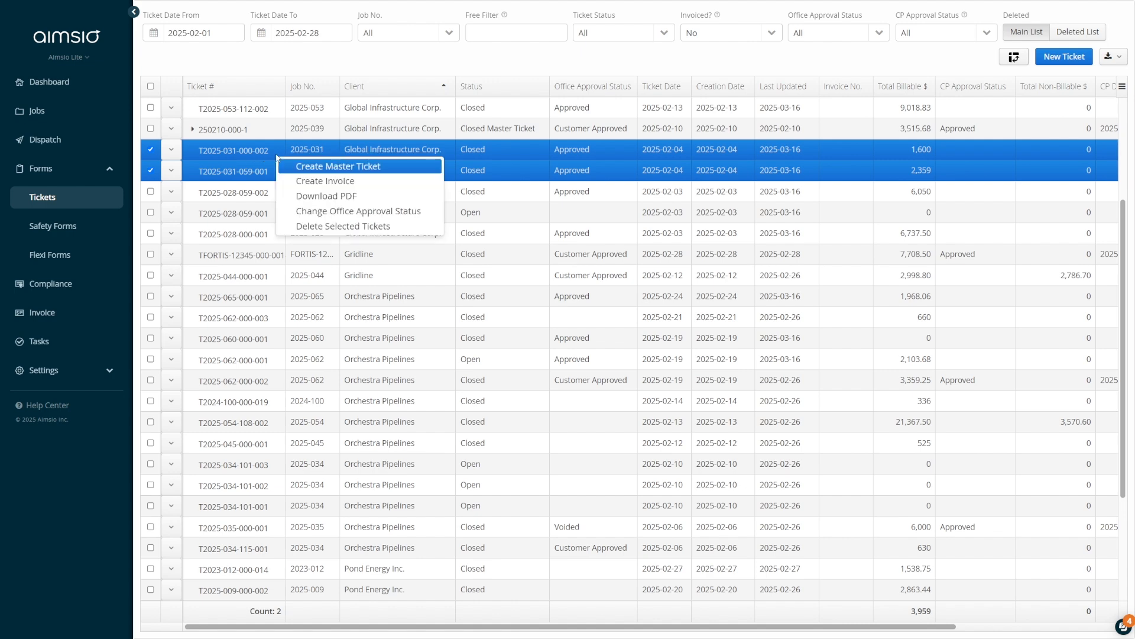
{"action": "left_click", "coordinate": [327, 181]}
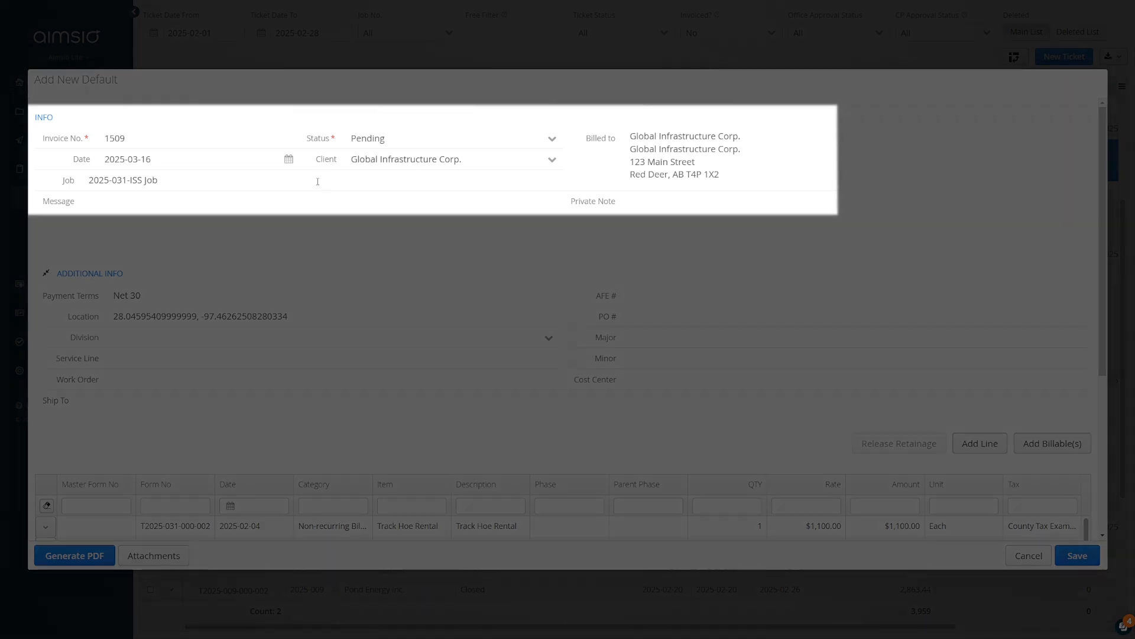
Review the details, line items and totals of the invoice for job 2025-031, and save it.
{"action": "scroll", "coordinate": [320, 188], "scroll_direction": "down", "scroll_amount": 4}
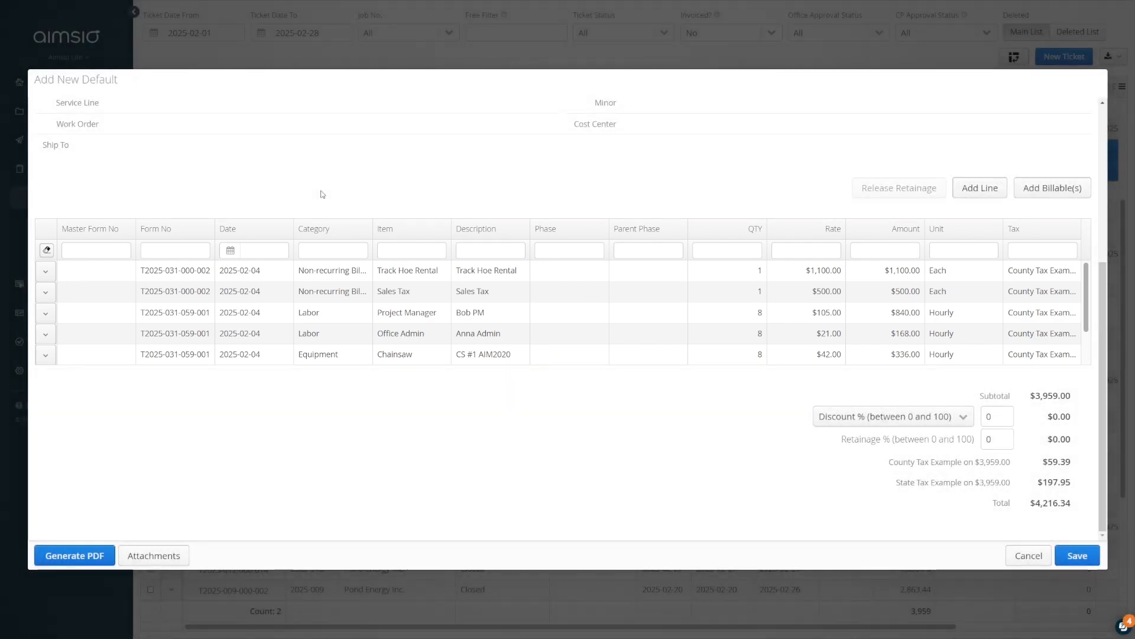
{"action": "scroll", "coordinate": [320, 198], "scroll_direction": "up", "scroll_amount": 4}
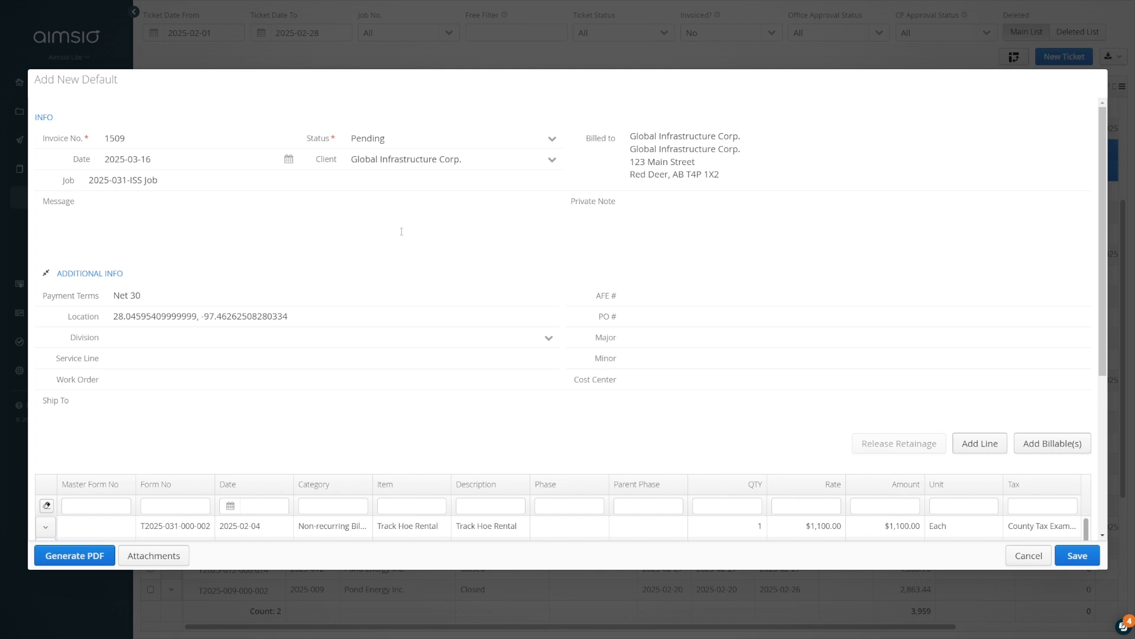
{"action": "left_click", "coordinate": [1076, 556]}
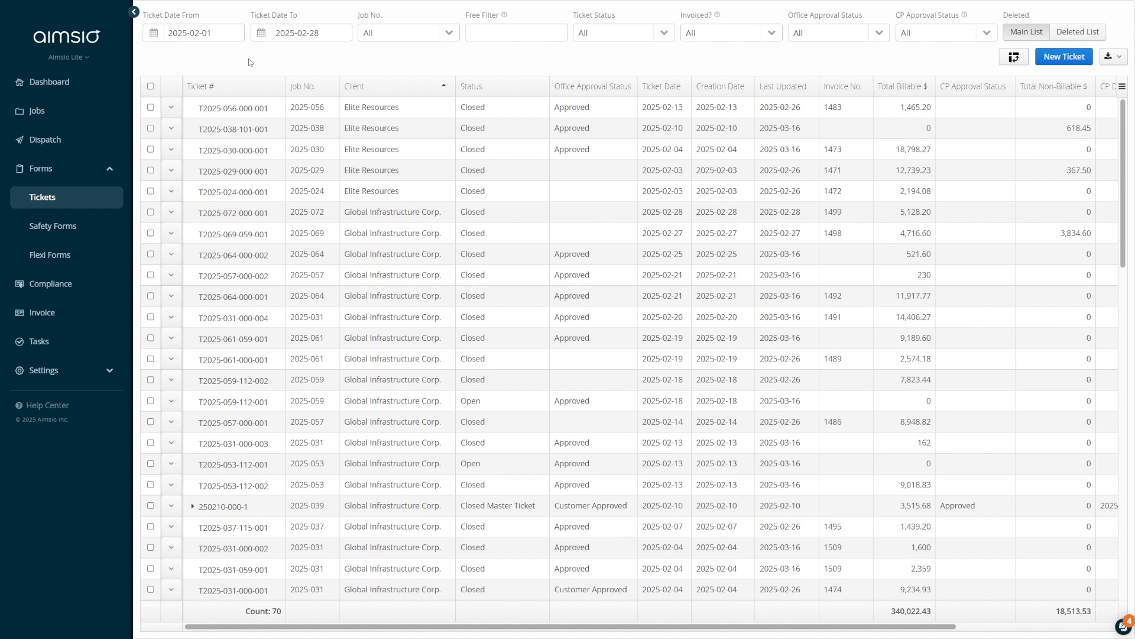
Go to the invoice list and start a new invoice for job 2025-049-Job Package 1.
{"action": "left_click", "coordinate": [61, 316]}
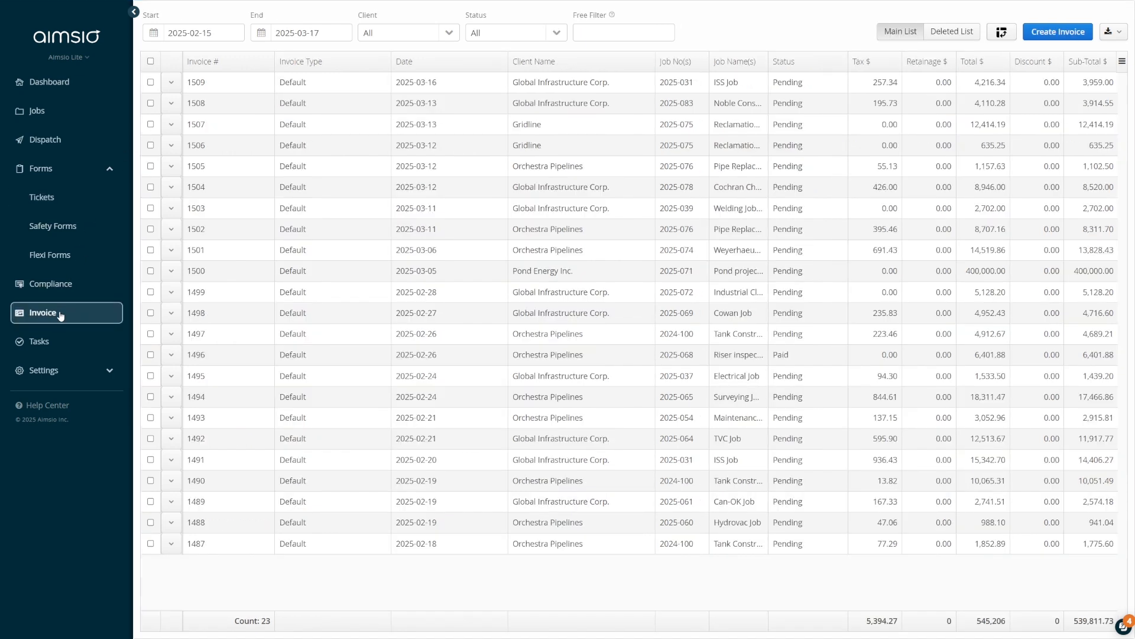
{"action": "left_click", "coordinate": [1037, 38]}
{"action": "type", "text": "049"}
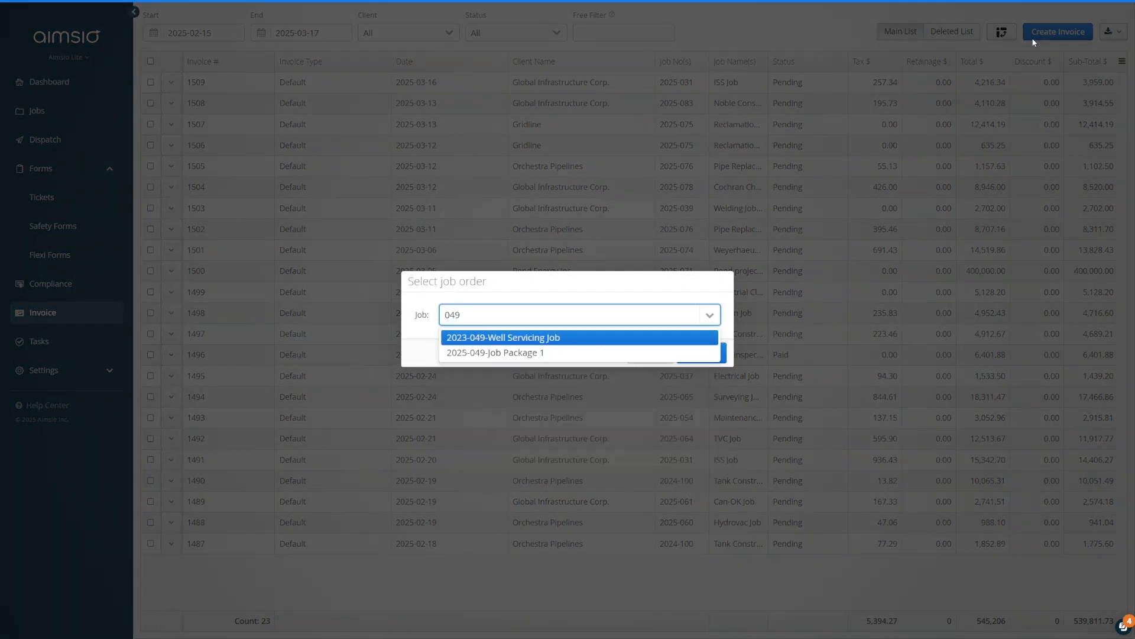
{"action": "left_click", "coordinate": [674, 354]}
{"action": "left_click", "coordinate": [682, 355]}
Add the four outstanding billable tickets of job 2025-049, three dated 2025-02-19 and one dated 2025-02-12, to the invoice.
{"action": "scroll", "coordinate": [703, 357], "scroll_direction": "down", "scroll_amount": 4}
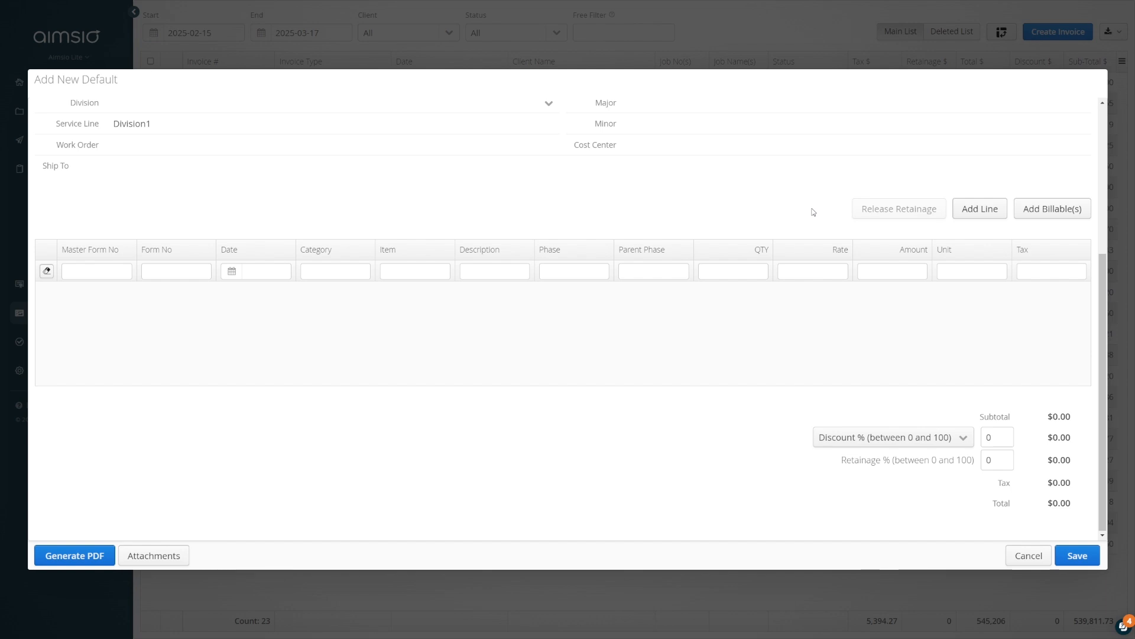
{"action": "left_click", "coordinate": [1047, 214]}
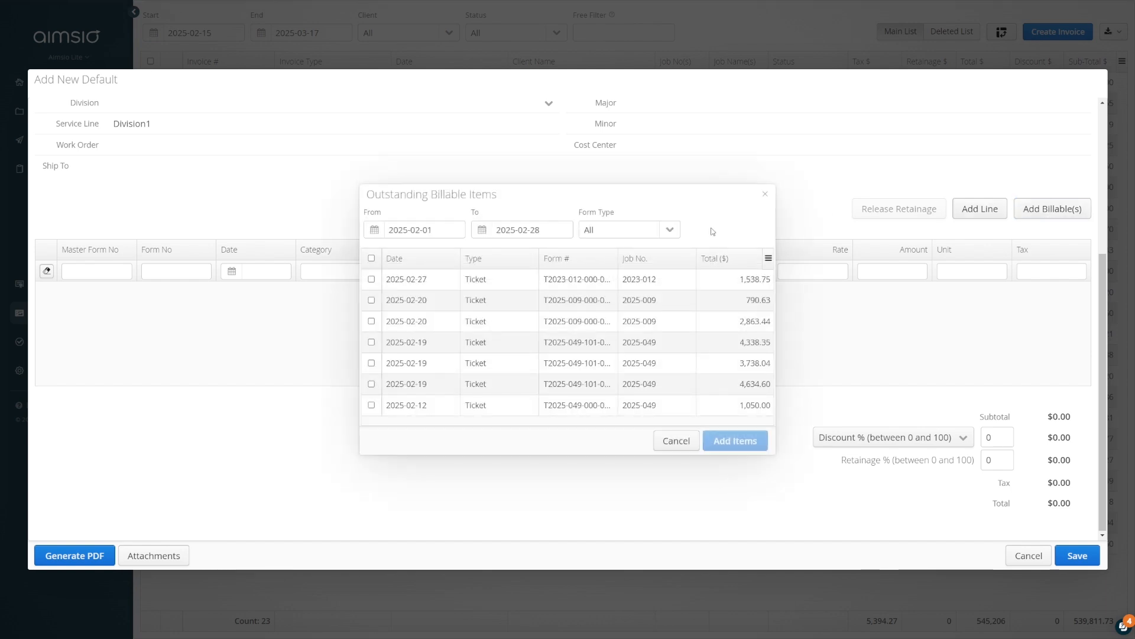
{"action": "left_click", "coordinate": [373, 349]}
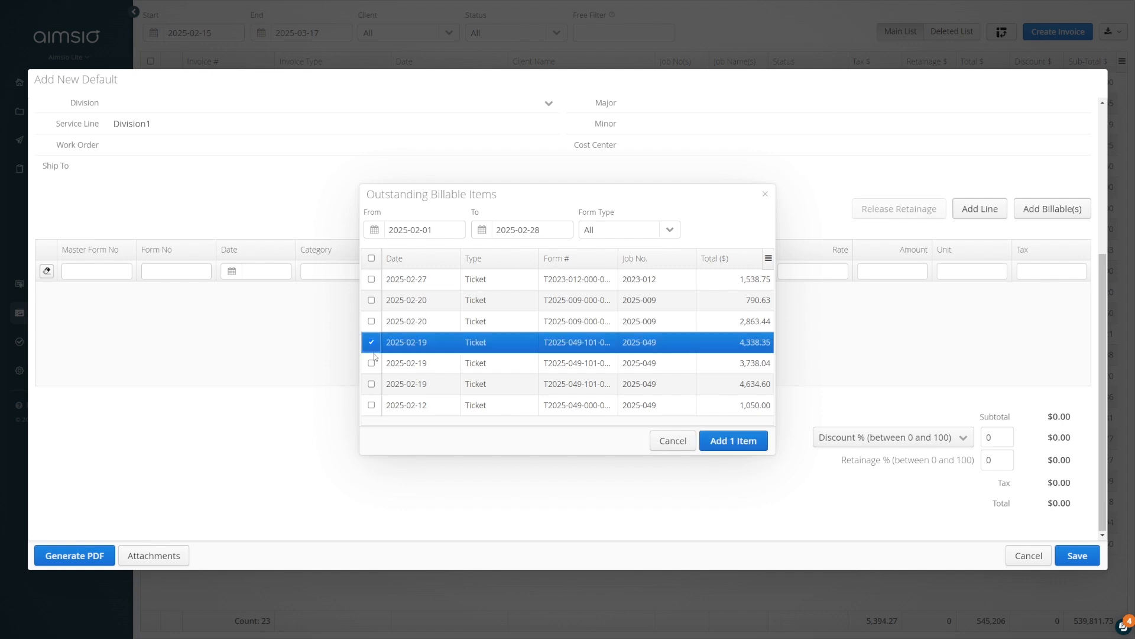
{"action": "left_click", "coordinate": [372, 363]}
{"action": "left_click", "coordinate": [371, 384]}
{"action": "left_click", "coordinate": [371, 406]}
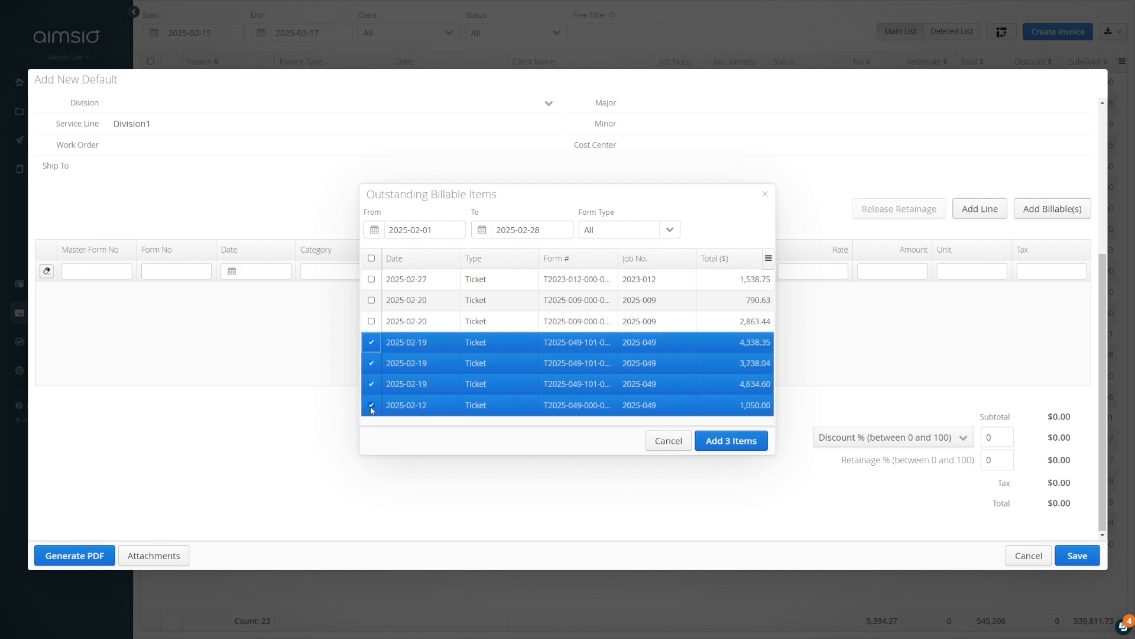
{"action": "left_click", "coordinate": [724, 447]}
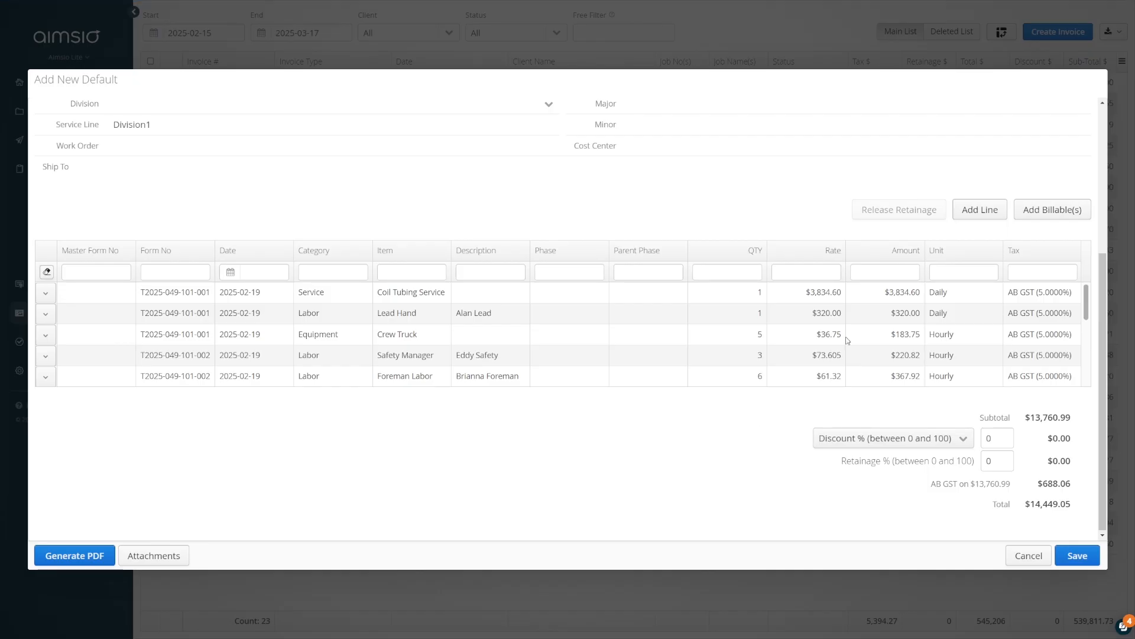
Add a "Service Charge" line with a rate of 250 and No Tax (0.0000%), and save the invoice.
{"action": "left_click", "coordinate": [977, 211]}
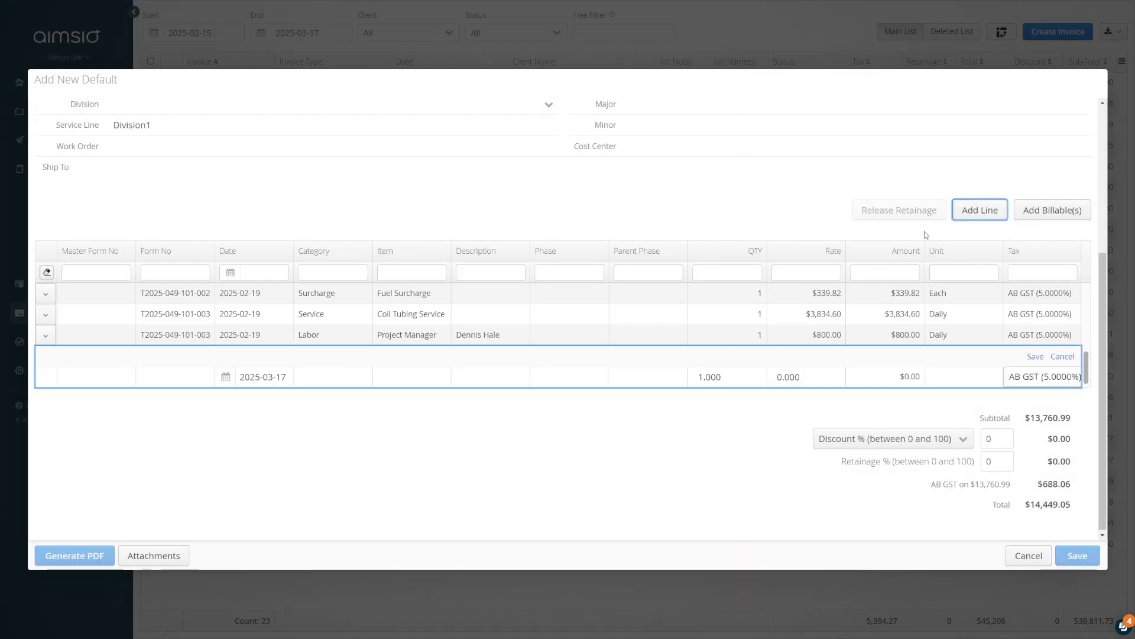
{"action": "left_click", "coordinate": [509, 382]}
{"action": "type", "text": "Service Charge"}
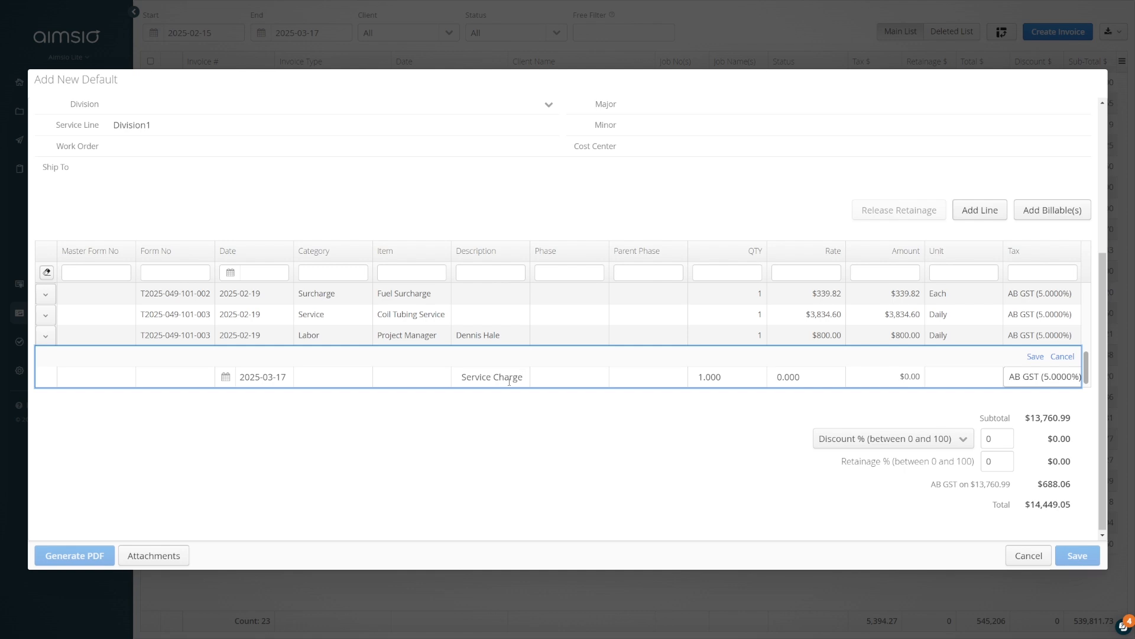
{"action": "left_click_drag", "start_coordinate": [783, 381], "coordinate": [759, 379]}
{"action": "type", "text": "250"}
{"action": "left_click", "coordinate": [1039, 386]}
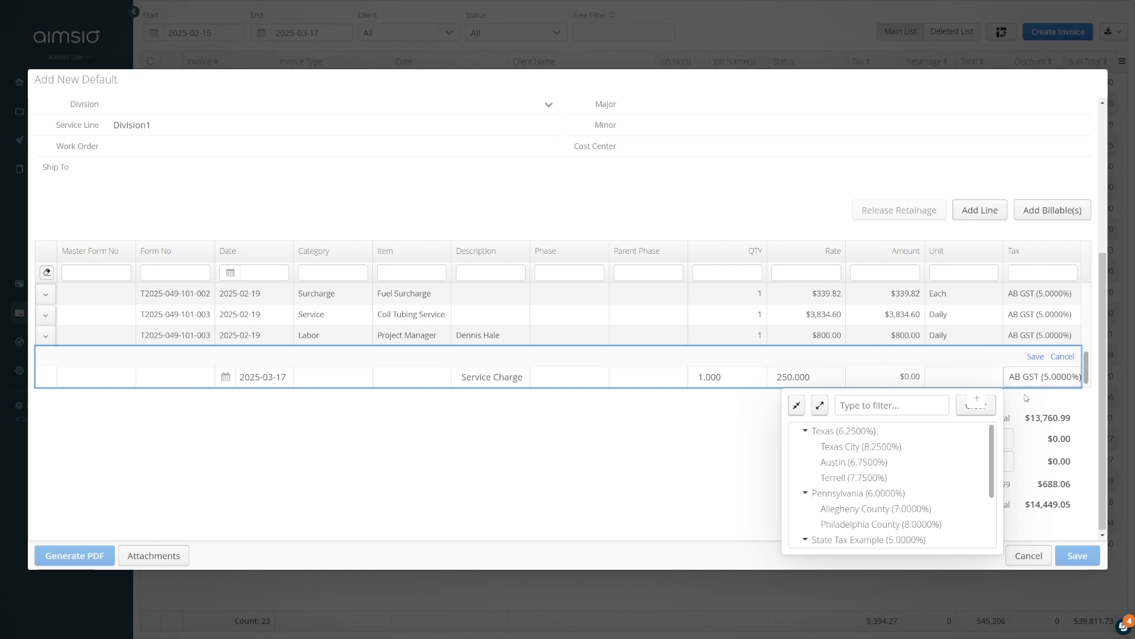
{"action": "scroll", "coordinate": [941, 477], "scroll_direction": "down", "scroll_amount": 3}
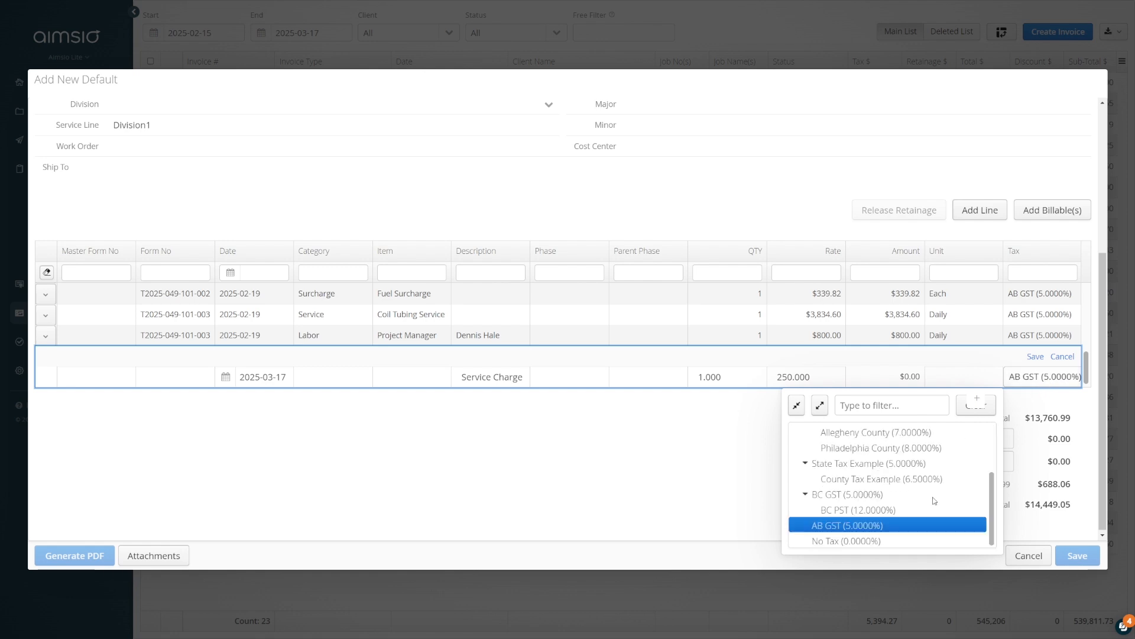
{"action": "left_click", "coordinate": [853, 544]}
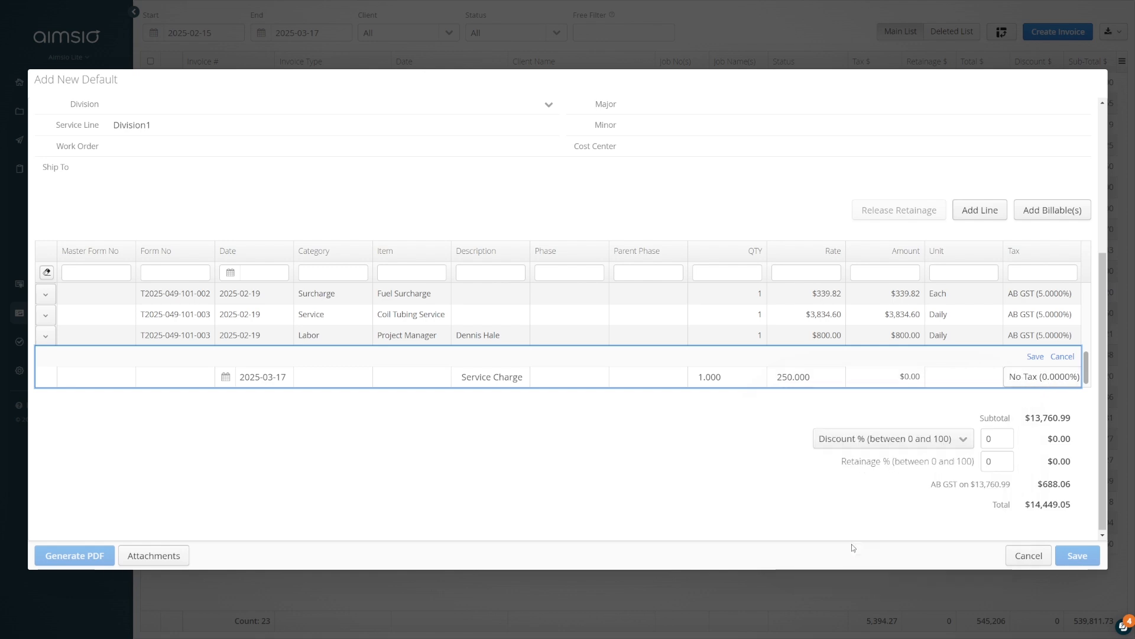
{"action": "left_click", "coordinate": [1035, 357]}
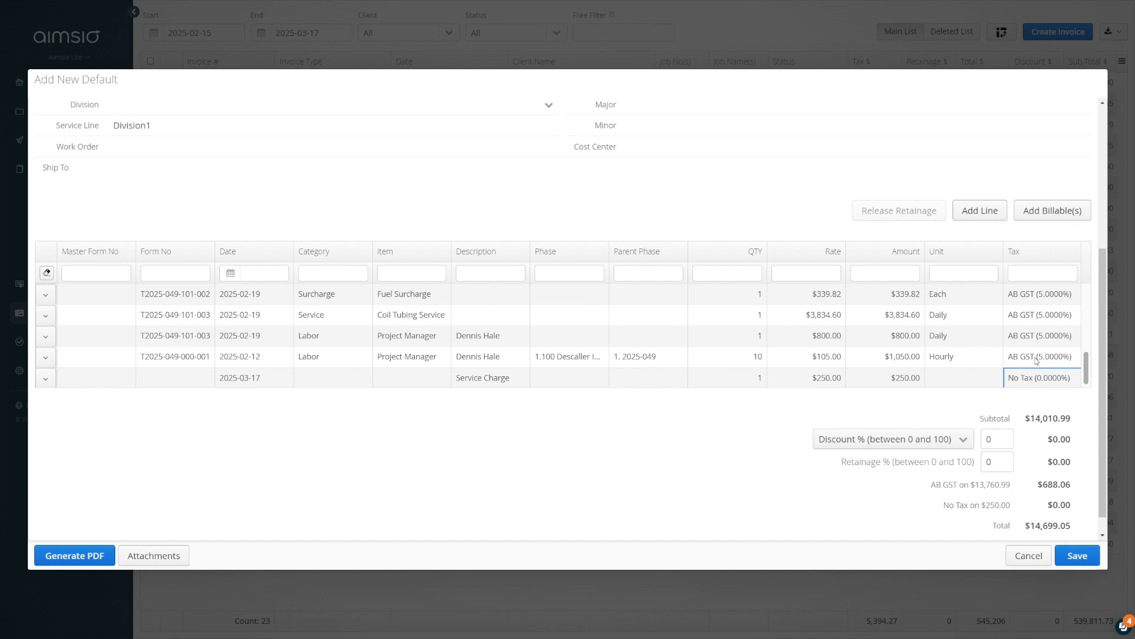
{"action": "left_click", "coordinate": [1072, 560]}
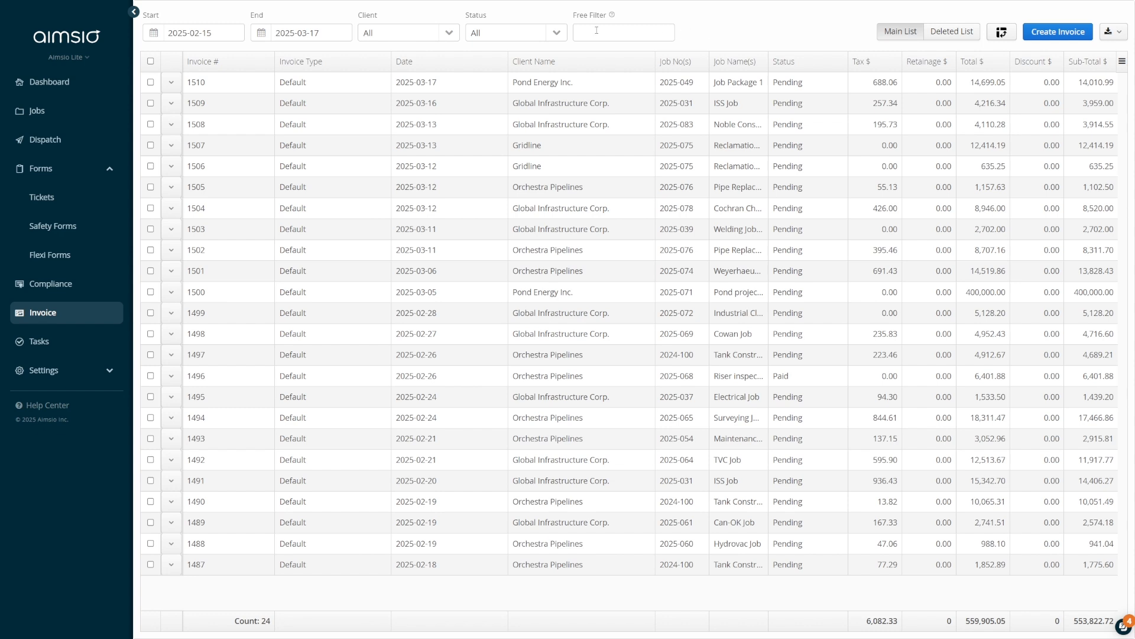
Edit the new Pond Energy Inc. invoice for job 2025-049, setting its Fuel Surcharge line's tax to No Tax (0.0000%).
{"action": "left_click", "coordinate": [172, 83]}
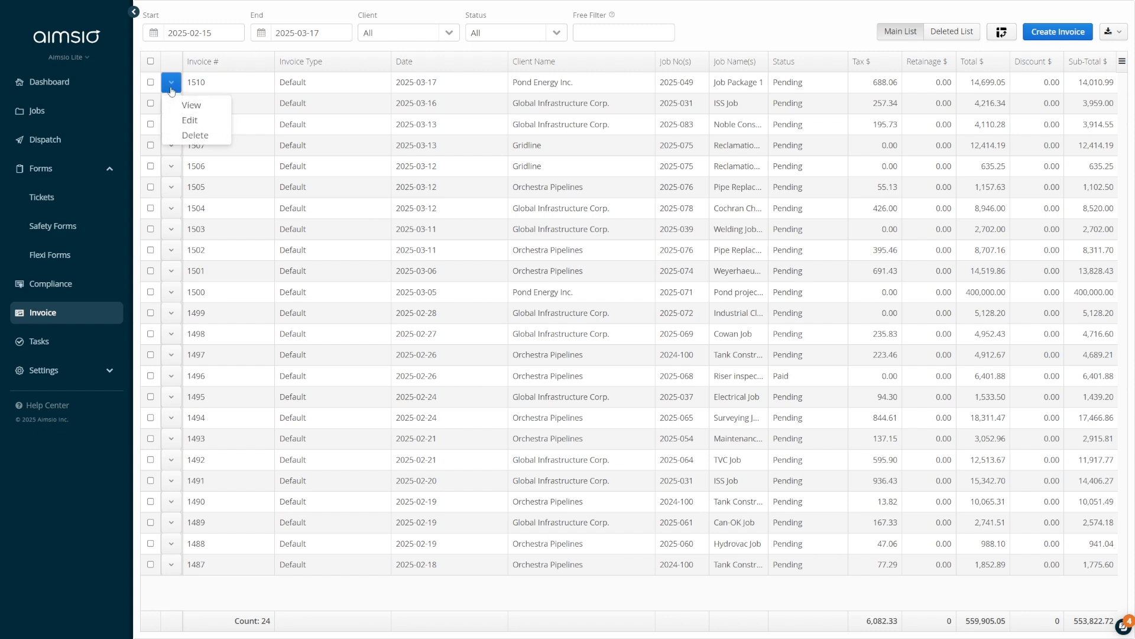
{"action": "left_click", "coordinate": [185, 120]}
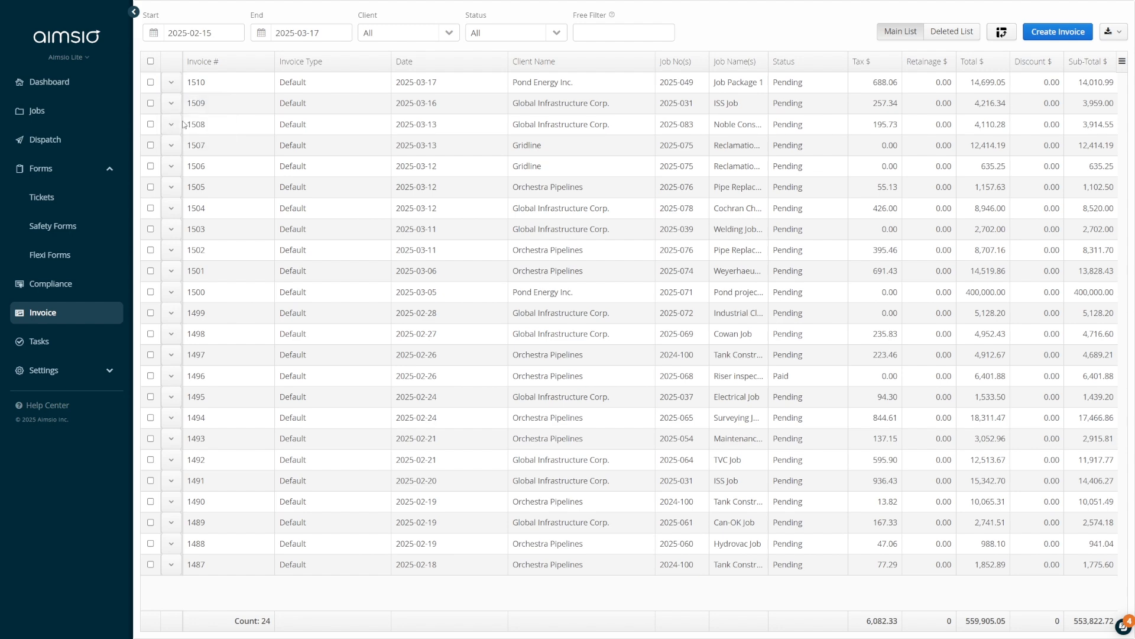
{"action": "scroll", "coordinate": [384, 474], "scroll_direction": "down", "scroll_amount": 5}
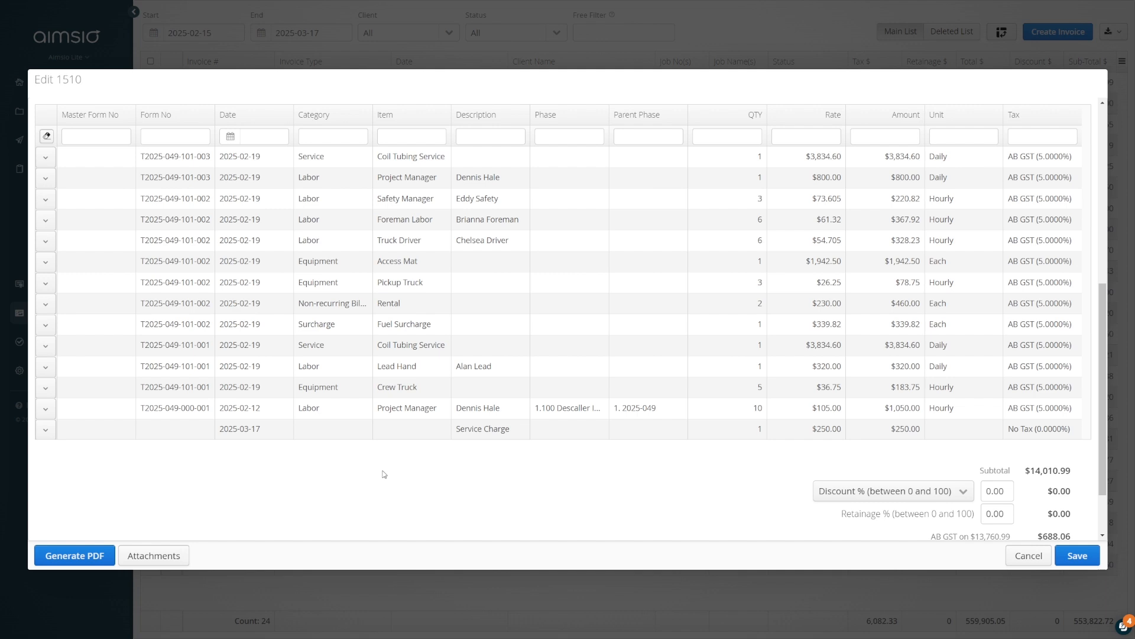
{"action": "left_click", "coordinate": [1020, 326]}
{"action": "left_click", "coordinate": [1020, 326]}
{"action": "left_click", "coordinate": [1020, 327]}
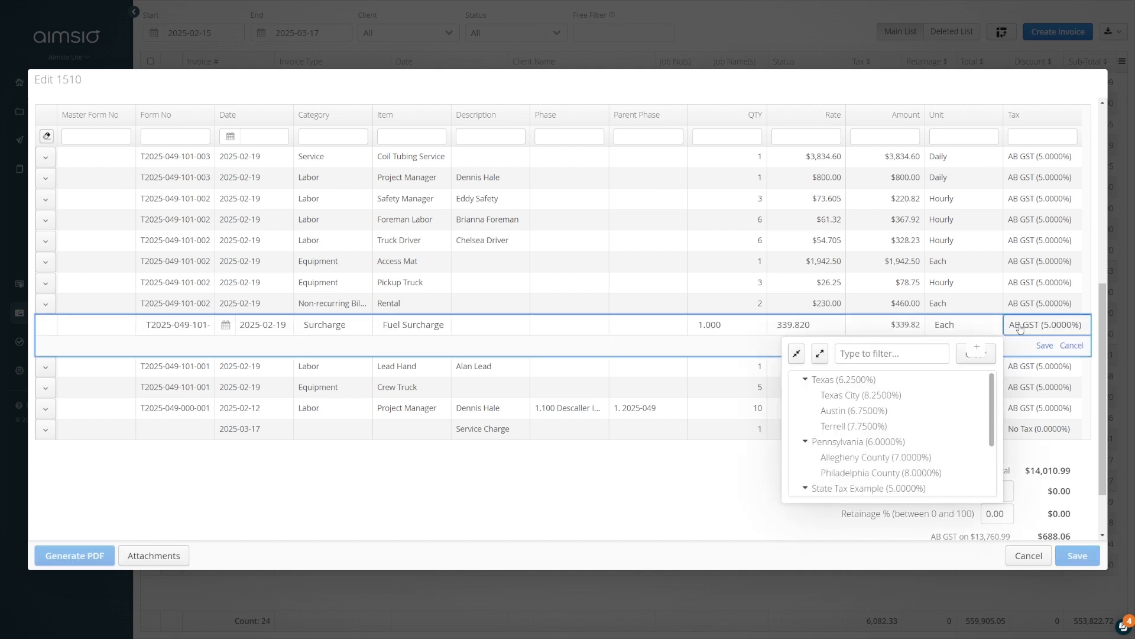
{"action": "scroll", "coordinate": [975, 437], "scroll_direction": "down", "scroll_amount": 3}
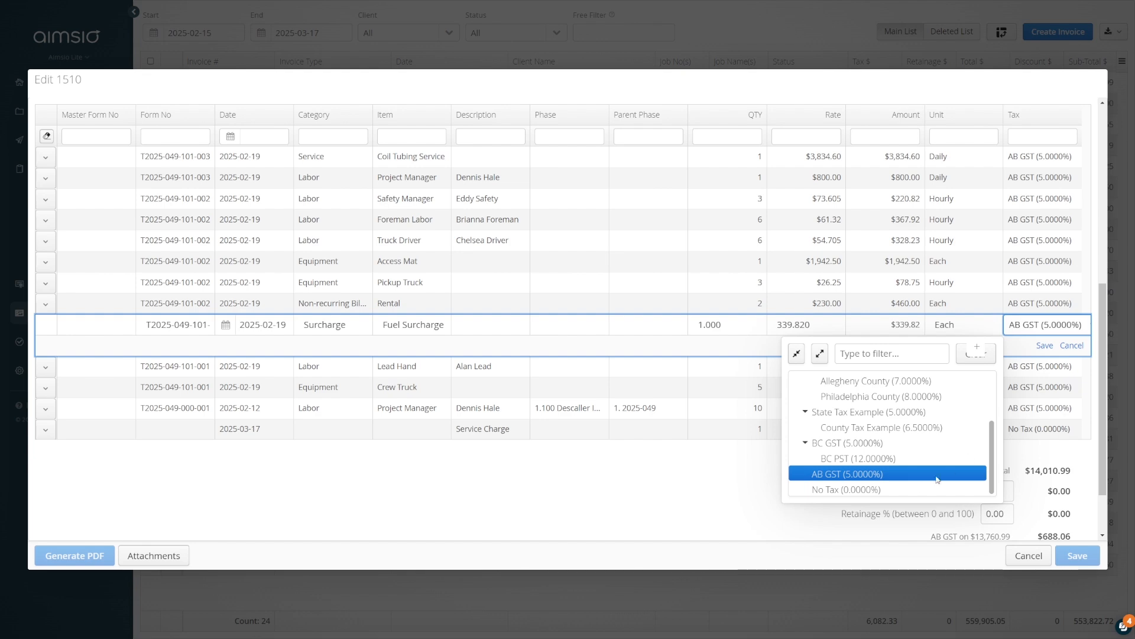
{"action": "left_click", "coordinate": [852, 491]}
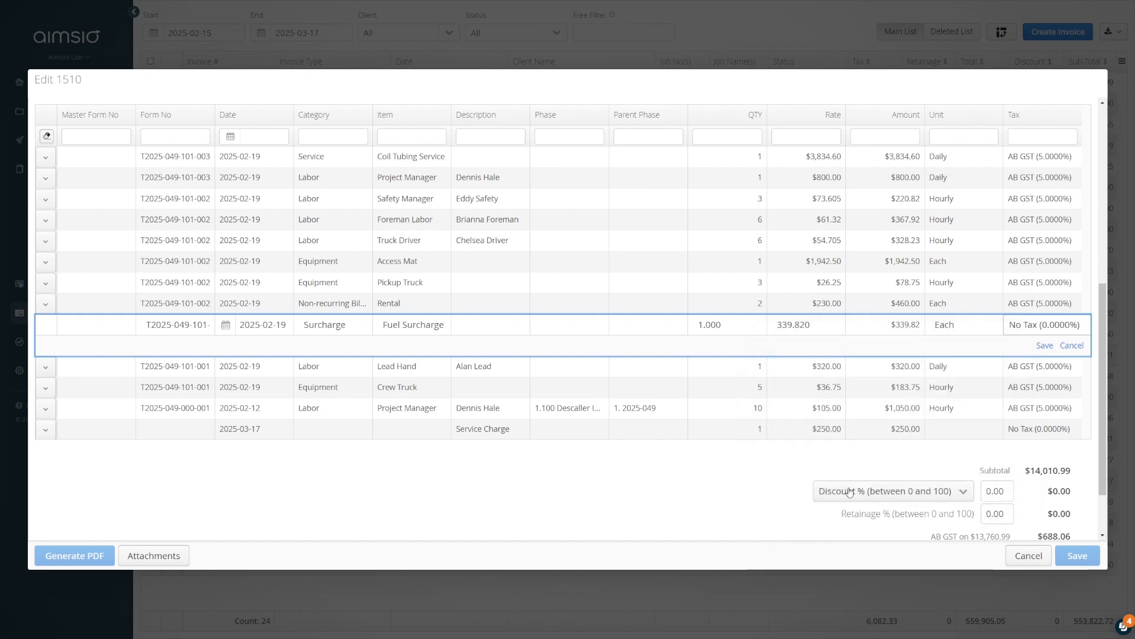
{"action": "left_click", "coordinate": [1045, 346]}
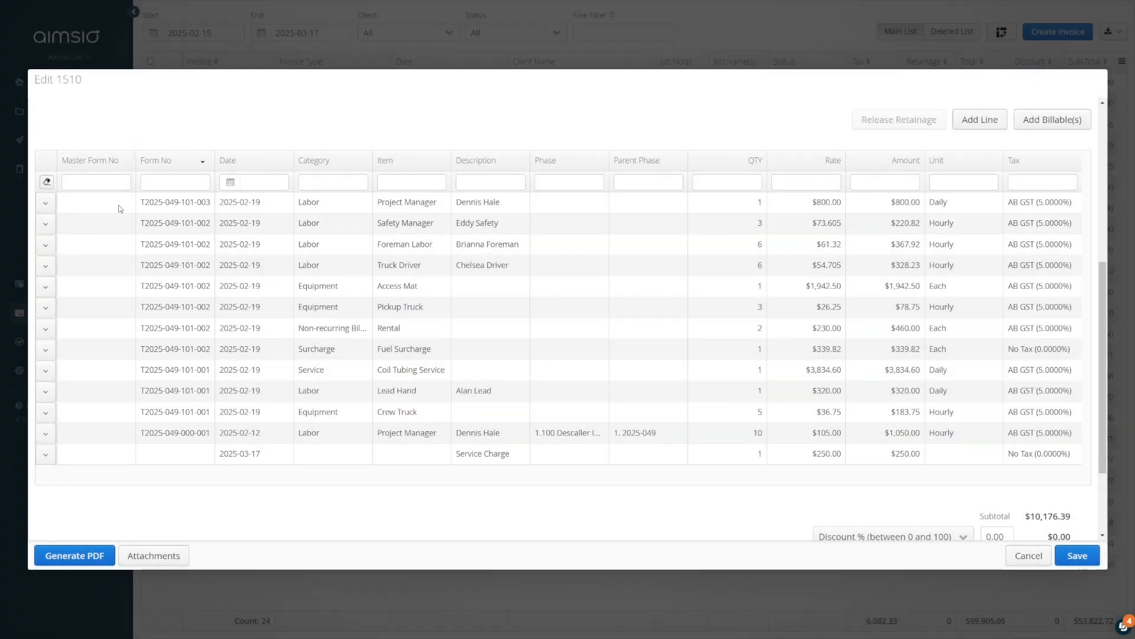
Delete the $800.00 Project Manager labor line from the invoice for job 2025-049 and return to the invoice list.
{"action": "left_click", "coordinate": [44, 205]}
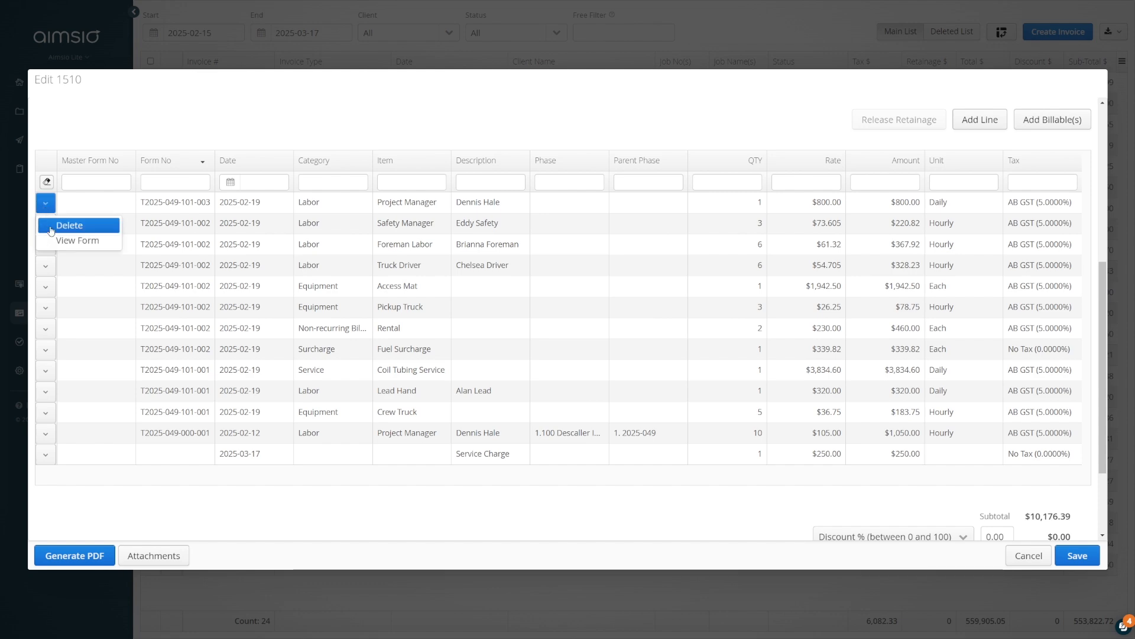
{"action": "left_click", "coordinate": [51, 227]}
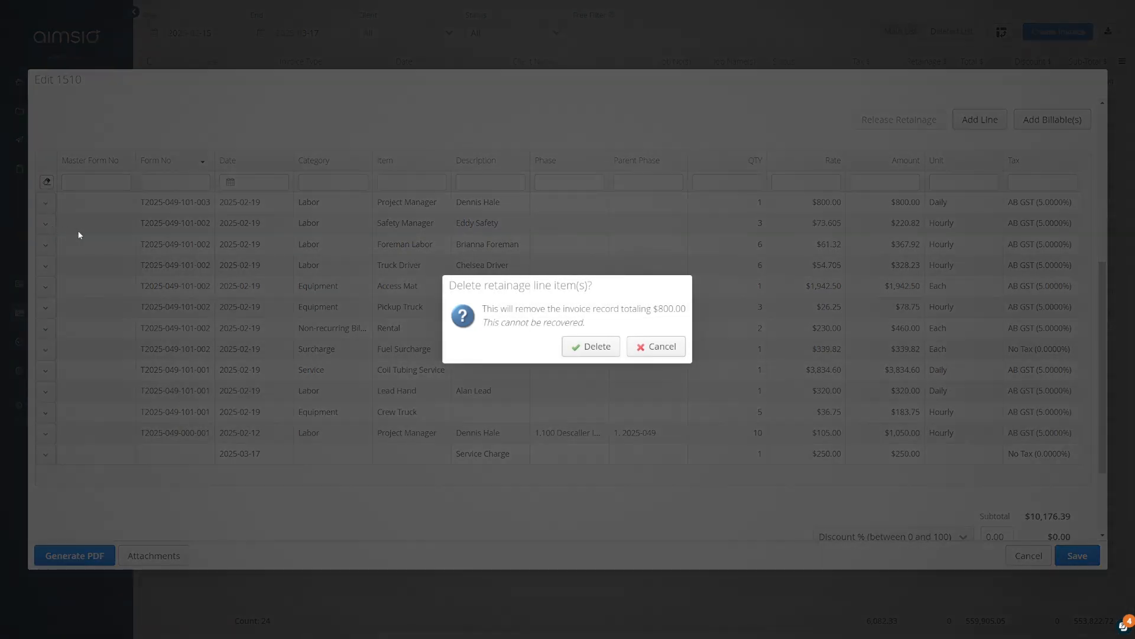
{"action": "left_click", "coordinate": [589, 348]}
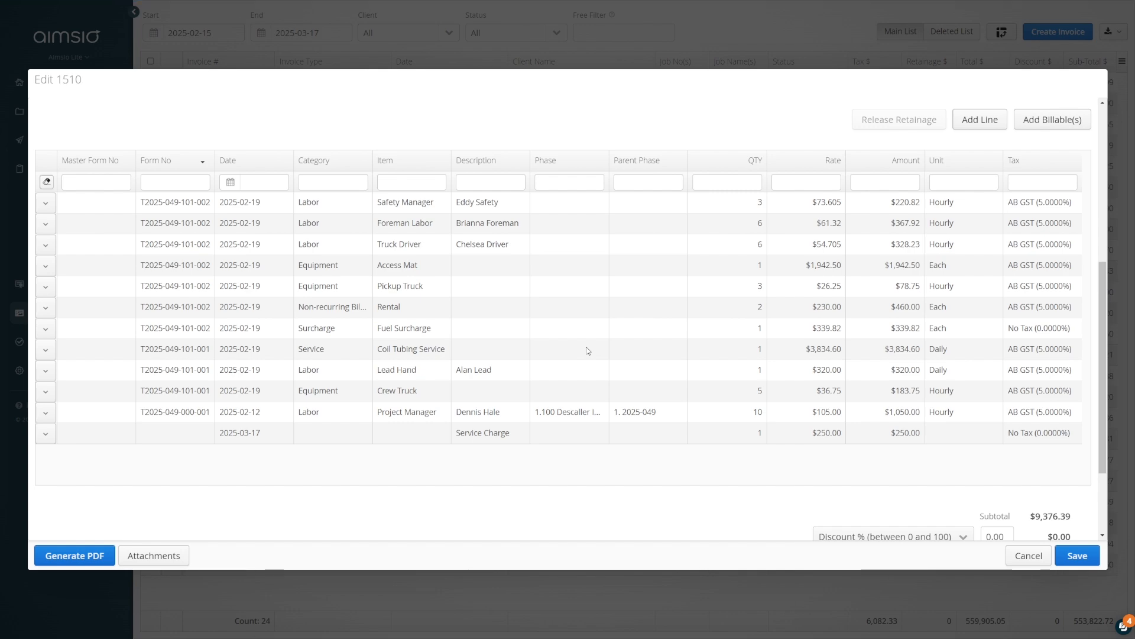
{"action": "left_click", "coordinate": [697, 30]}
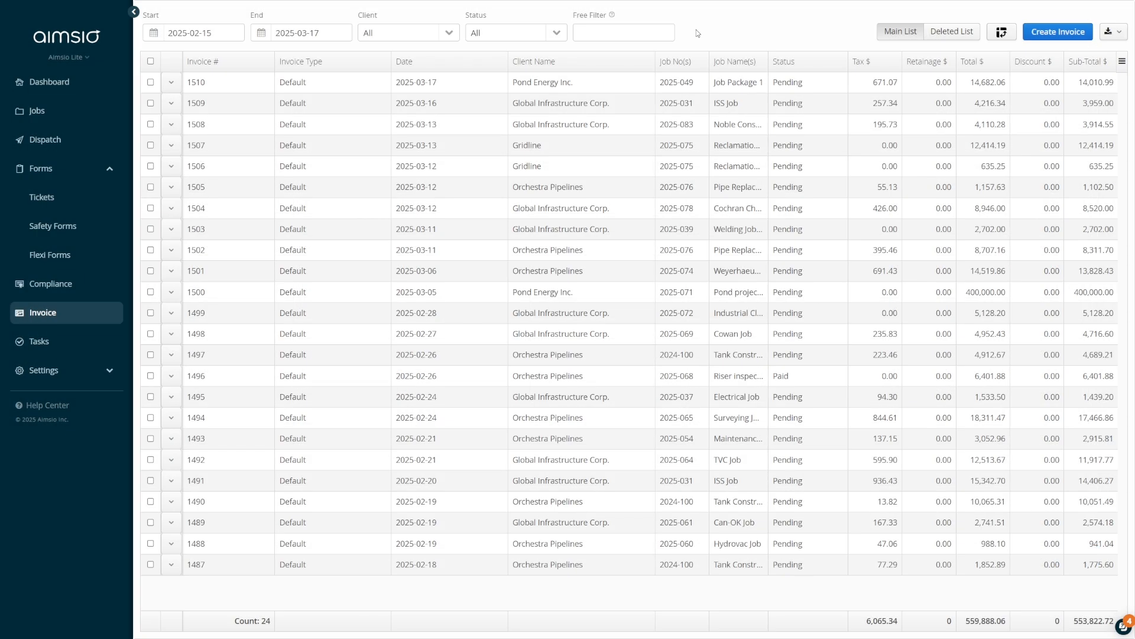
Permanently delete the Pond Energy Inc. invoice 1510 from the invoice list.
{"action": "left_click", "coordinate": [175, 86]}
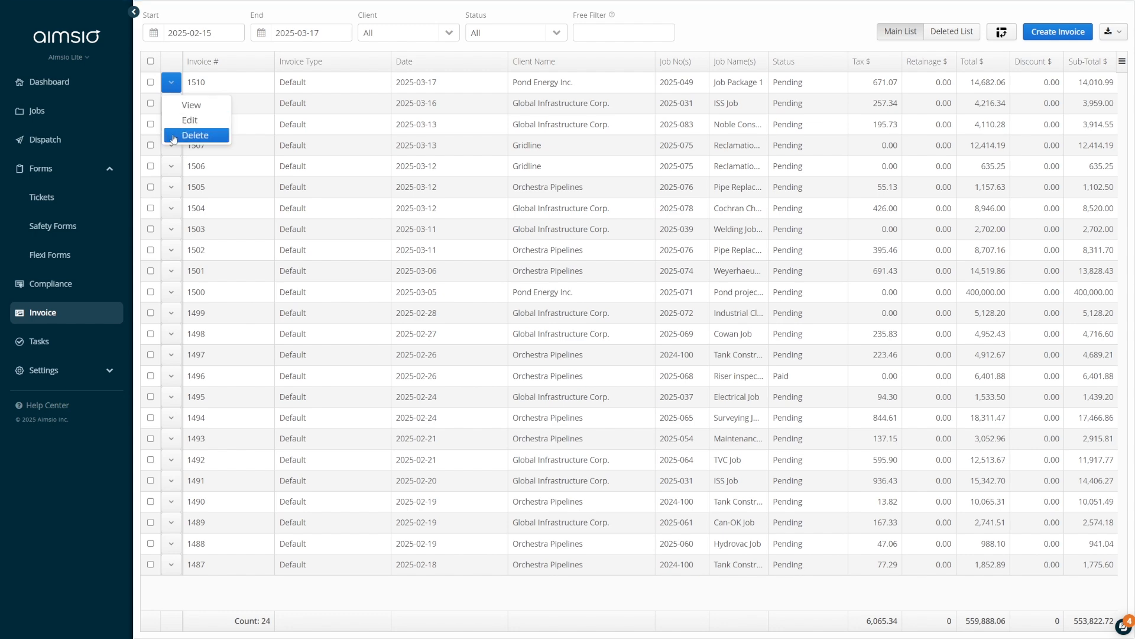
{"action": "left_click", "coordinate": [174, 137]}
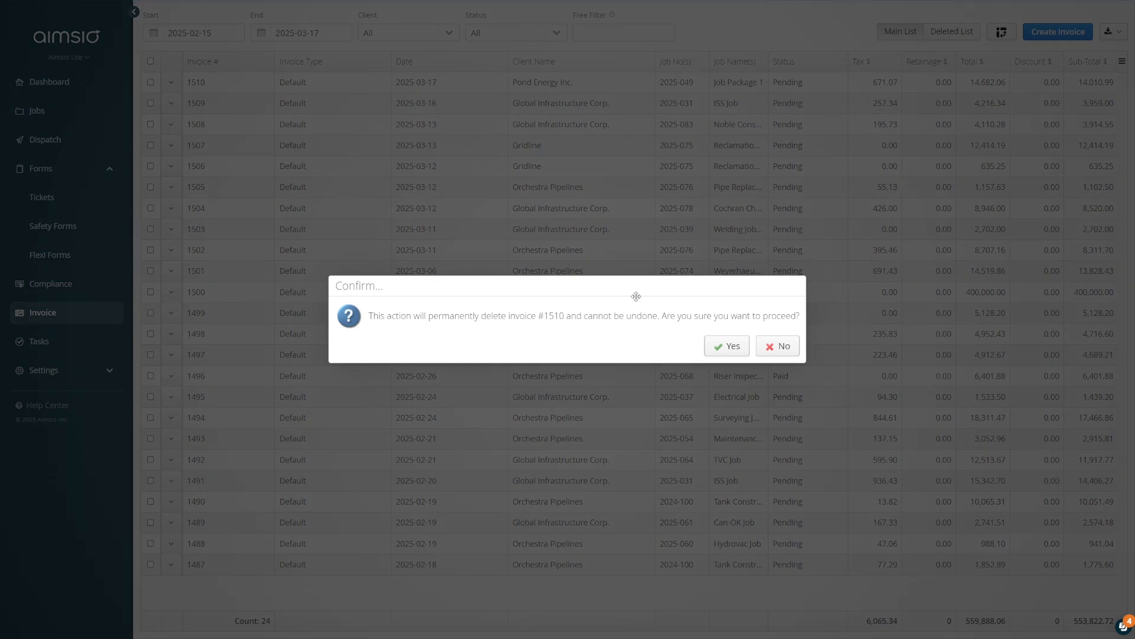
{"action": "left_click", "coordinate": [717, 351]}
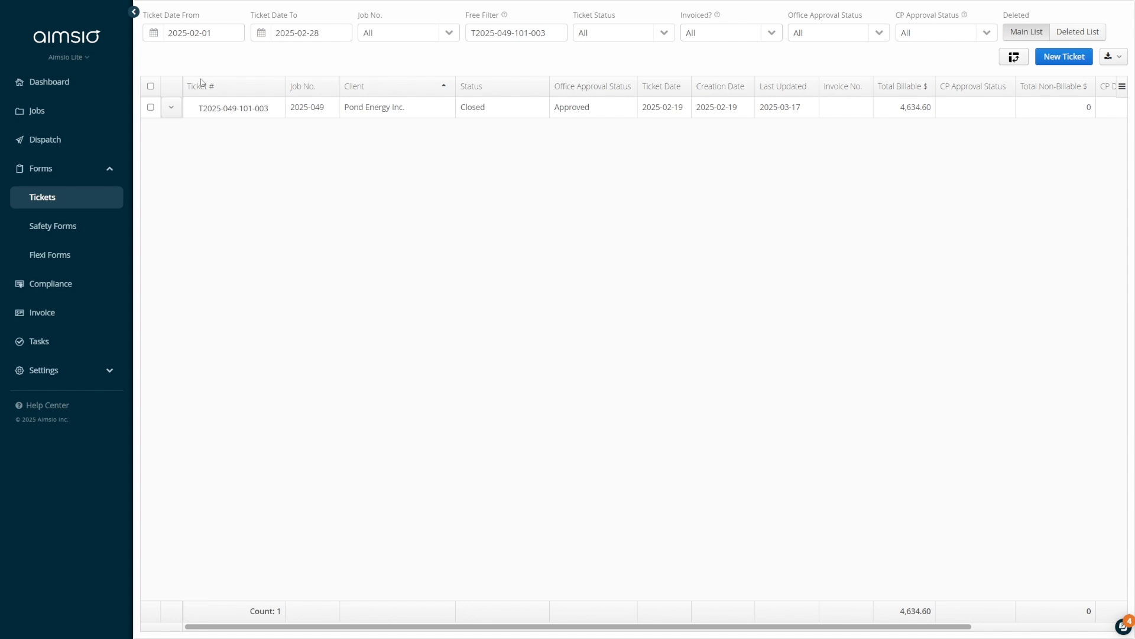
{"action": "left_click", "coordinate": [174, 110]}
{"action": "left_click", "coordinate": [151, 108]}
{"action": "right_click", "coordinate": [282, 112]}
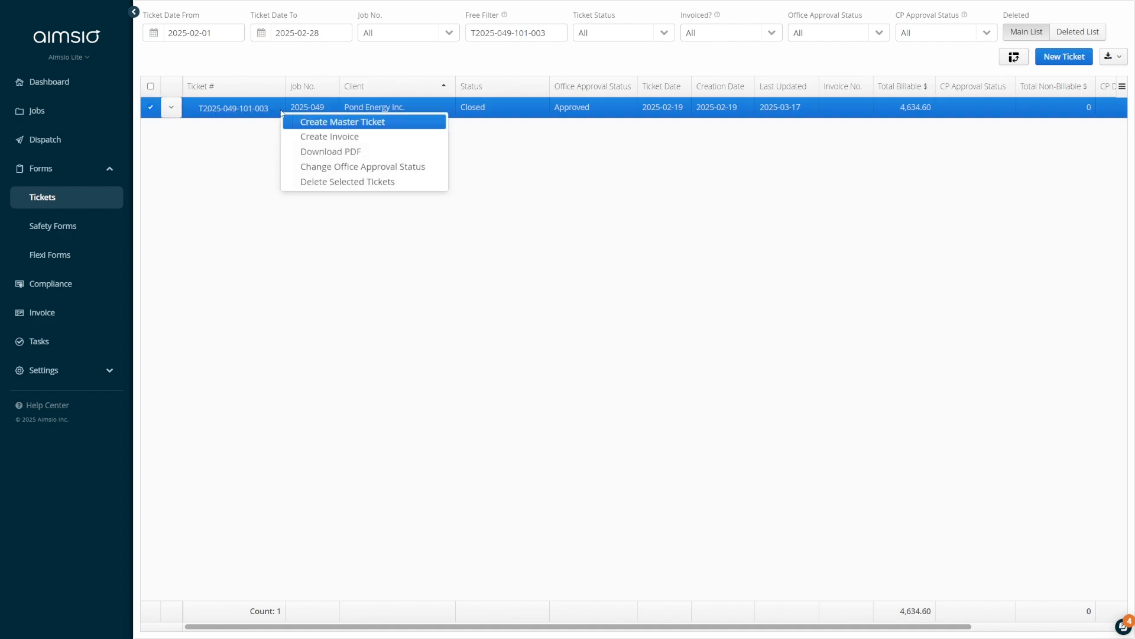
{"action": "left_click", "coordinate": [330, 137]}
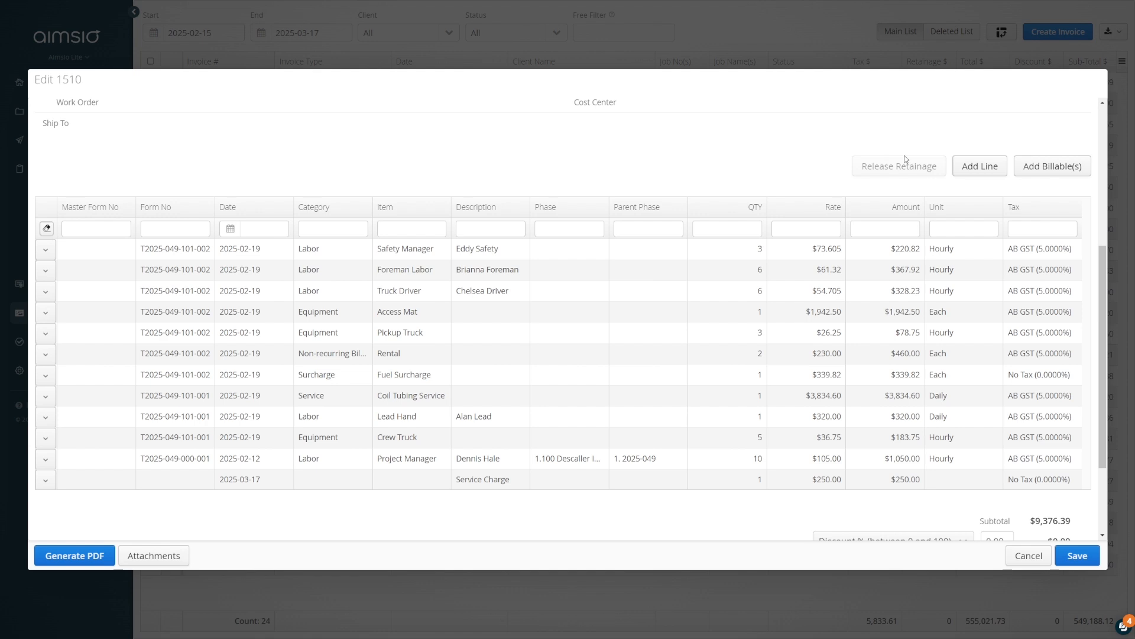
{"action": "left_click", "coordinate": [1055, 169]}
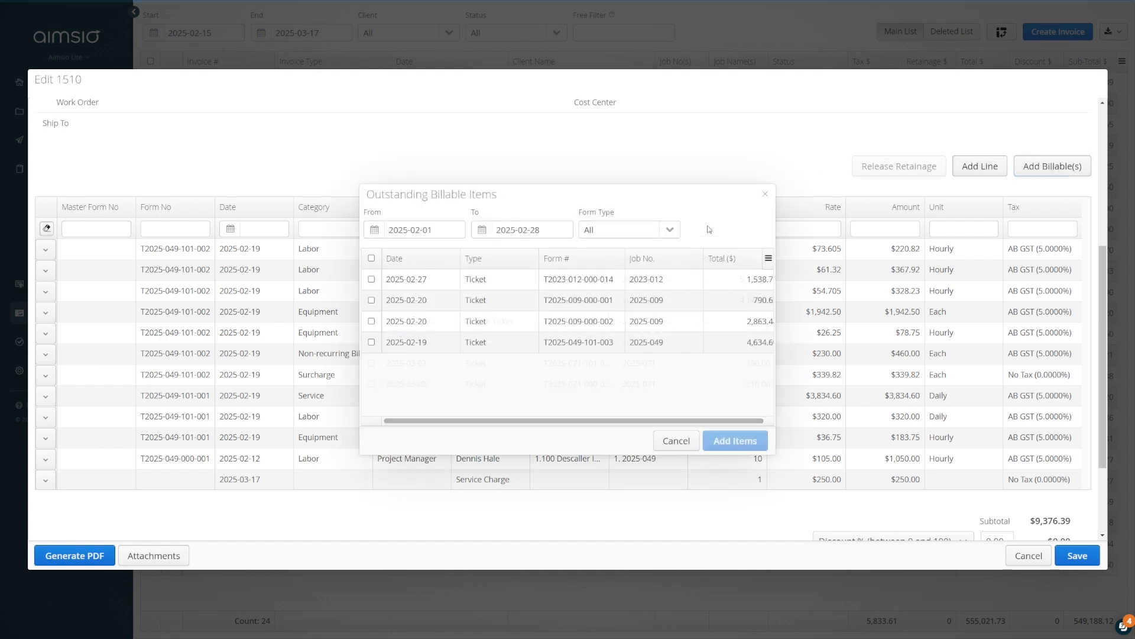
{"action": "left_click", "coordinate": [372, 346]}
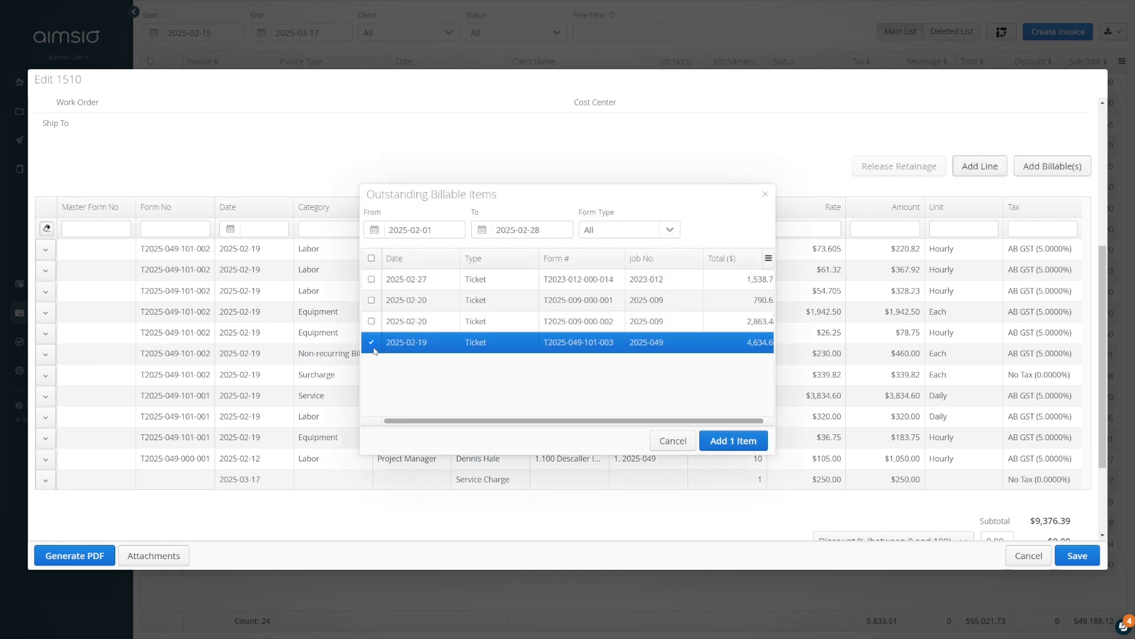
{"action": "left_click", "coordinate": [728, 441]}
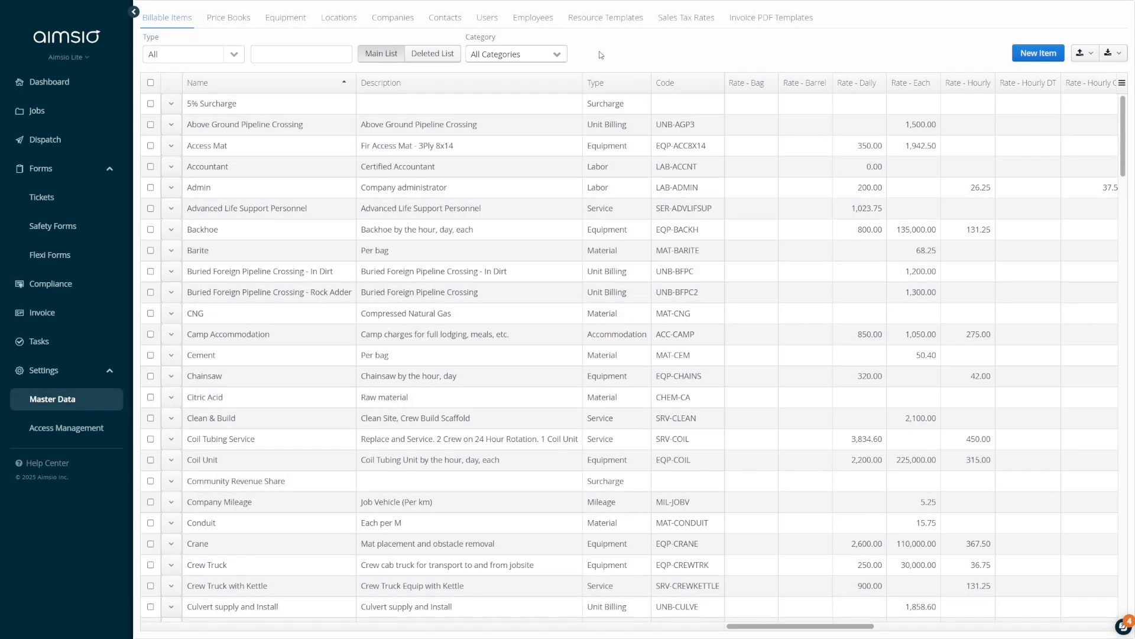
Fill in a new sales tax rate named County Tax with a rate of 6.5% and the State Tax Example as its parent.
{"action": "left_click", "coordinate": [677, 23]}
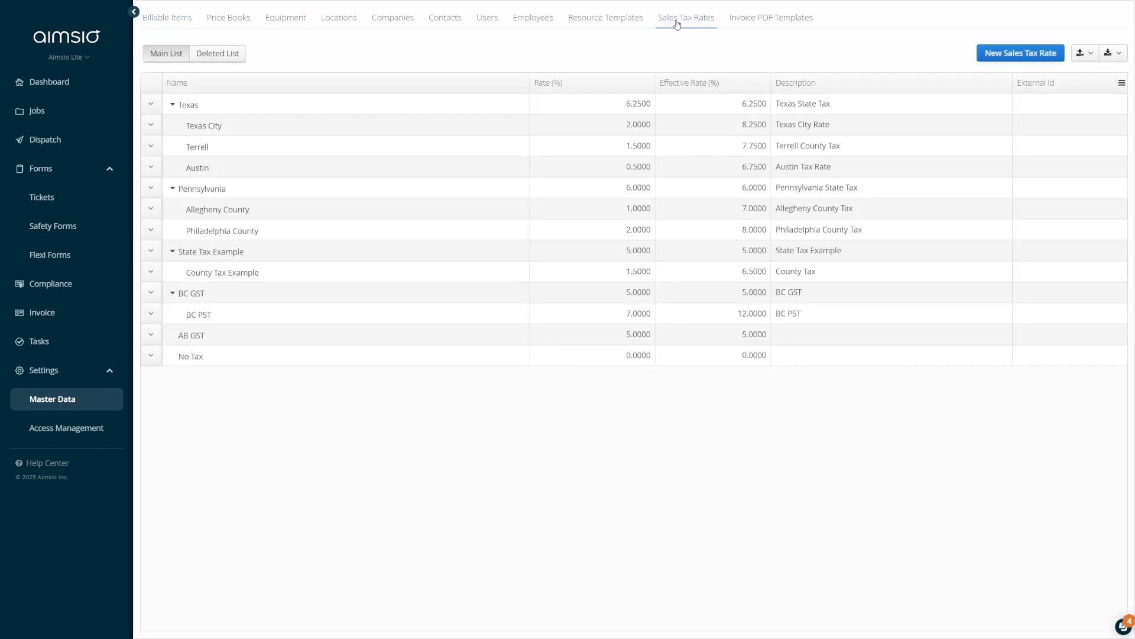
{"action": "left_click", "coordinate": [1006, 54]}
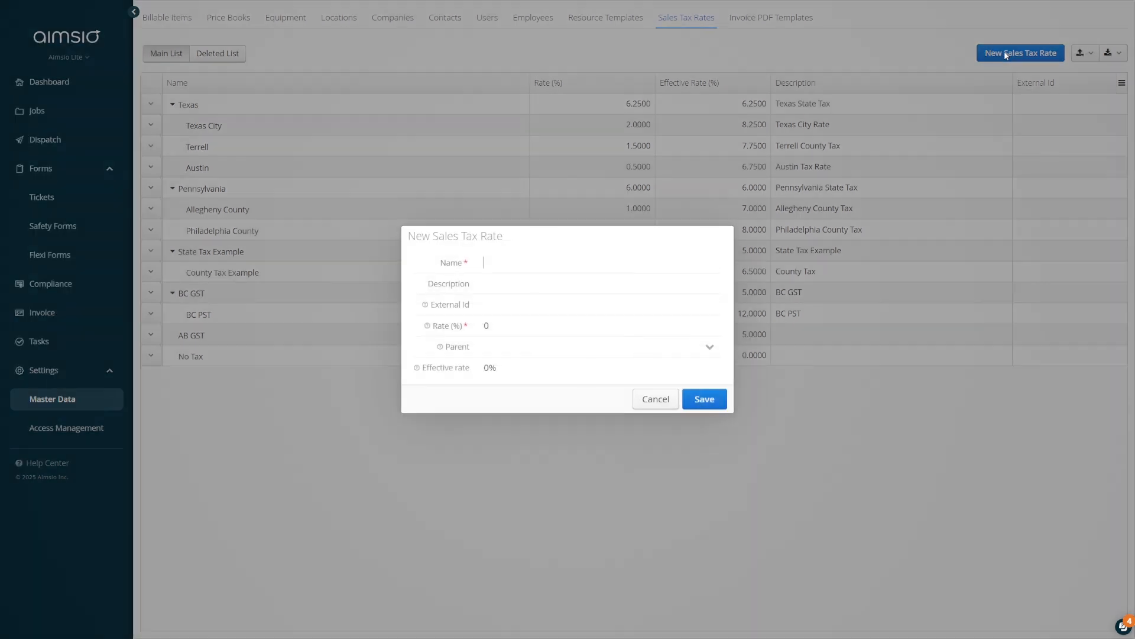
{"action": "type", "text": "County Tax"}
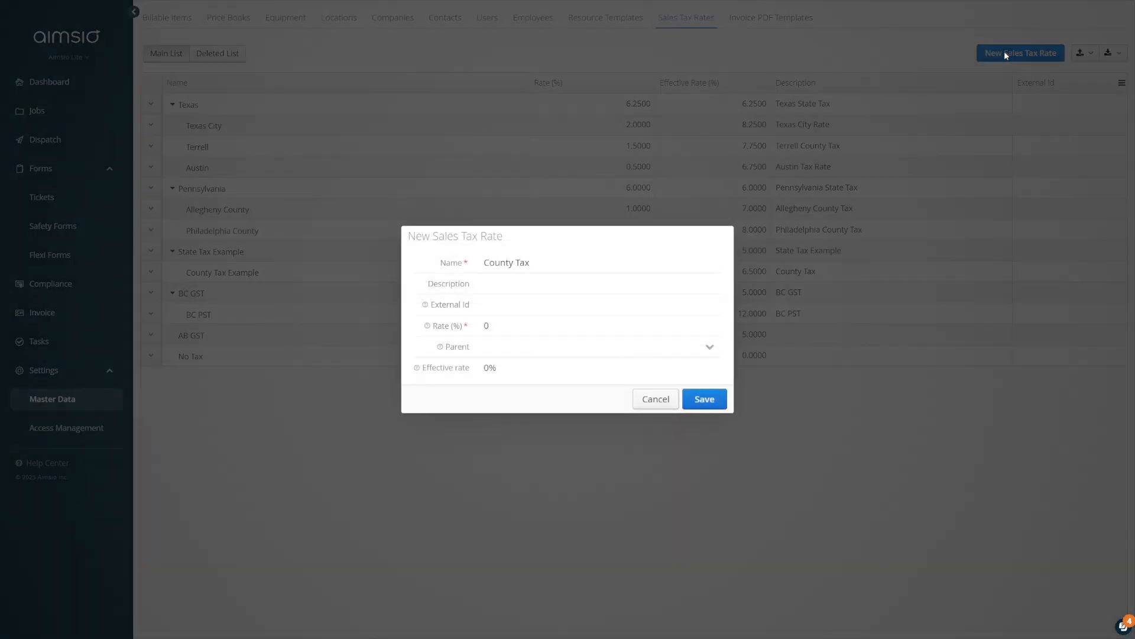
{"action": "left_click", "coordinate": [526, 319]}
{"action": "key", "text": "BackSpace"}
{"action": "type", "text": "6.5"}
{"action": "left_click", "coordinate": [511, 348]}
{"action": "type", "text": "State"}
{"action": "key", "text": "Return"}
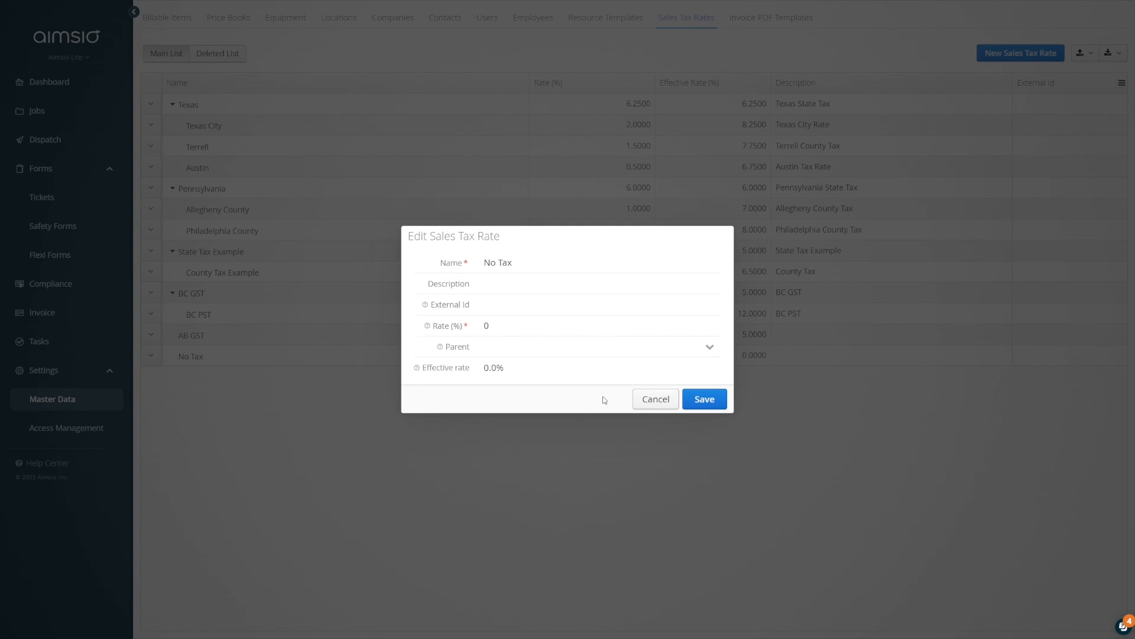
Close the No Tax sales tax rate without saving.
{"action": "left_click", "coordinate": [656, 400]}
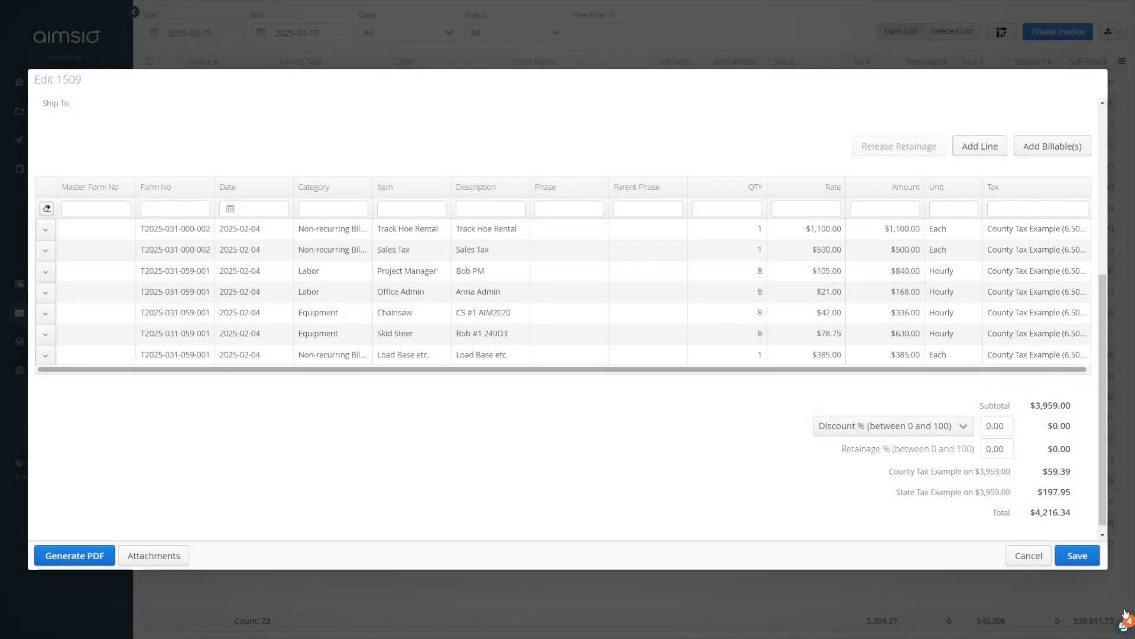
Set the tax of the "Load Base etc." line on invoice 1509 to No Tax (0.0000%) and save the line.
{"action": "left_click", "coordinate": [1035, 355]}
{"action": "left_click", "coordinate": [1080, 355]}
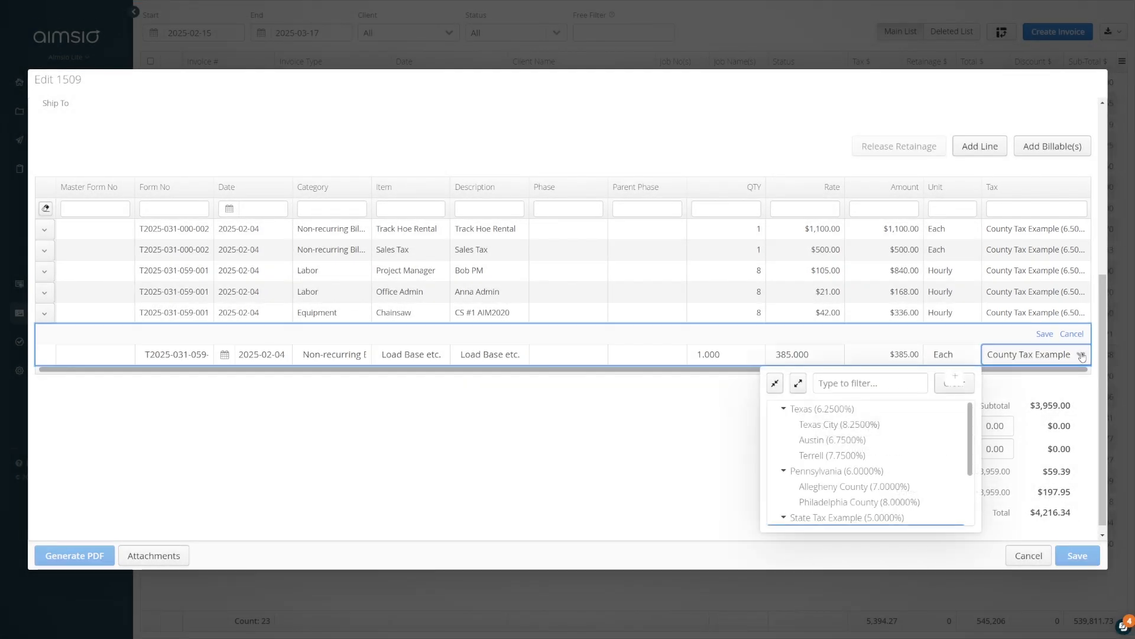
{"action": "scroll", "coordinate": [921, 491], "scroll_direction": "down", "scroll_amount": 2}
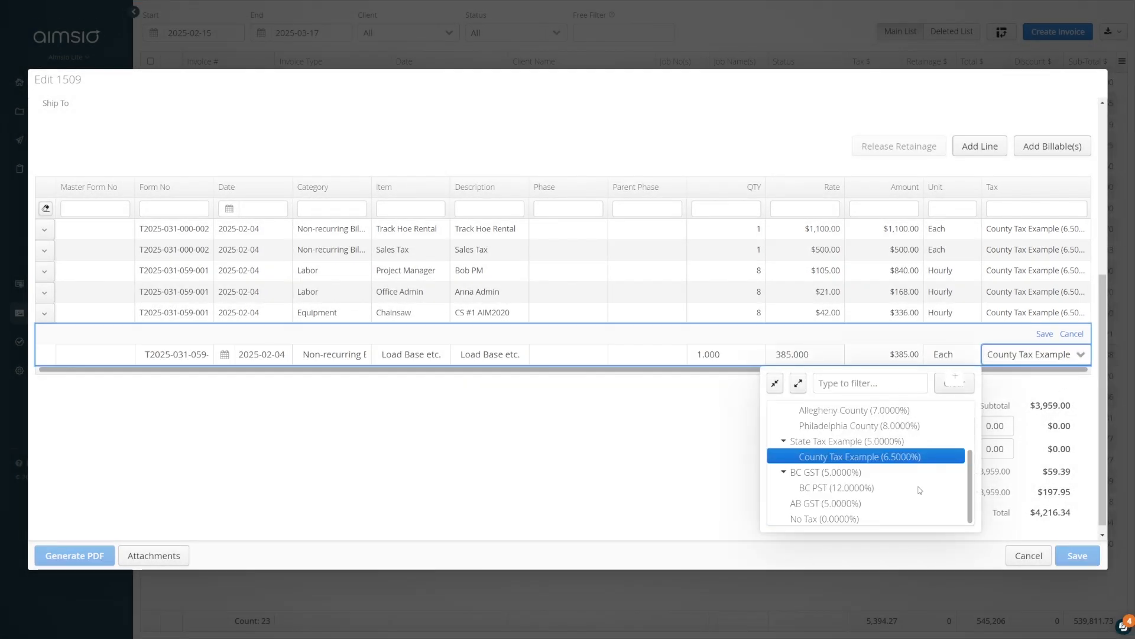
{"action": "left_click", "coordinate": [858, 523]}
{"action": "left_click", "coordinate": [1045, 334]}
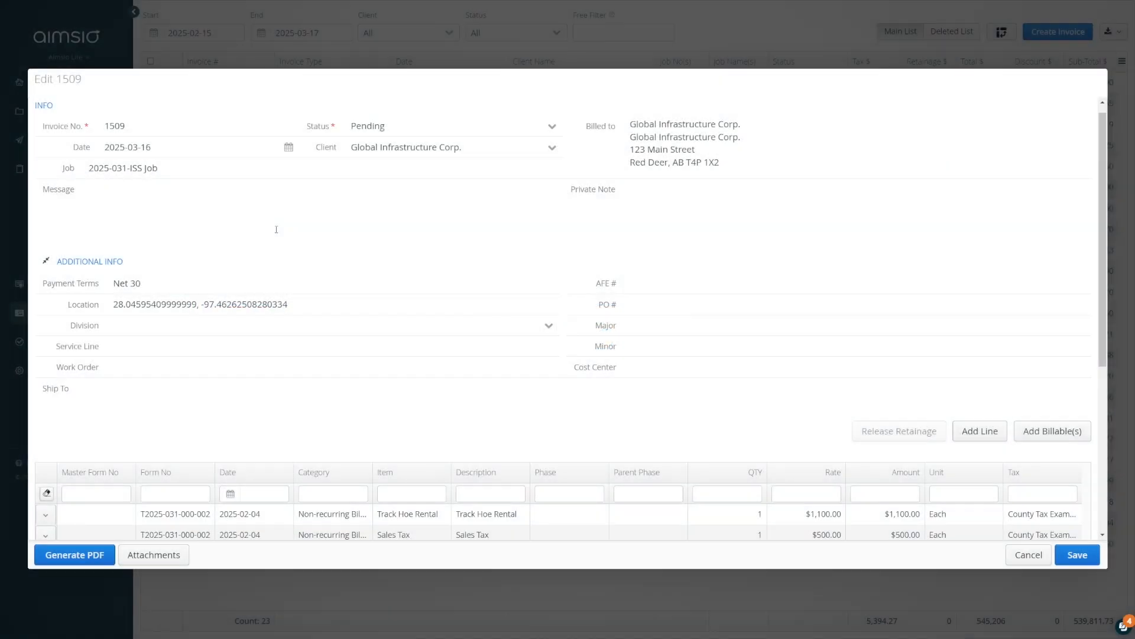
Attach Attachment1.pdf, Attachment2.pdf and Attachment3.pdf to invoice 1509 and reorder the attachments.
{"action": "left_click", "coordinate": [147, 556]}
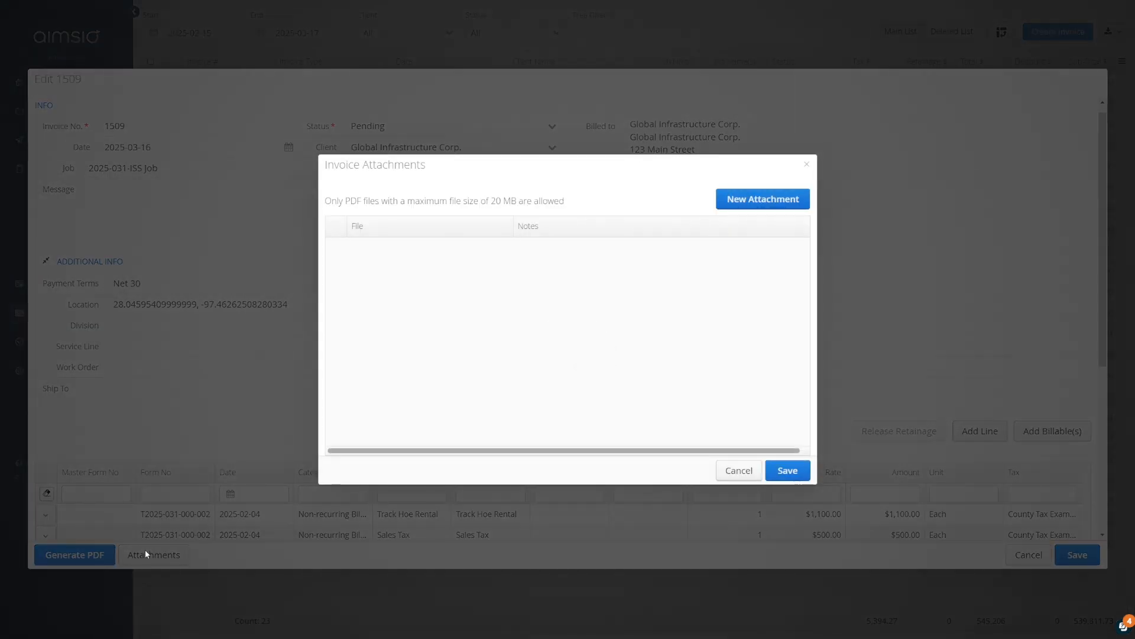
{"action": "left_click", "coordinate": [752, 204]}
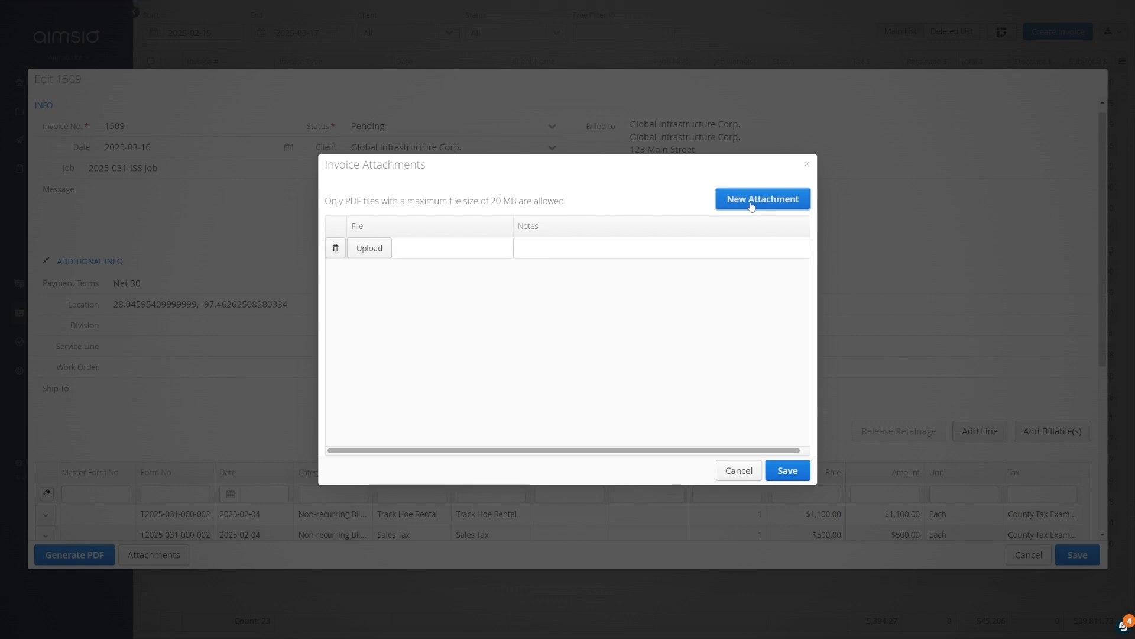
{"action": "left_click", "coordinate": [375, 249]}
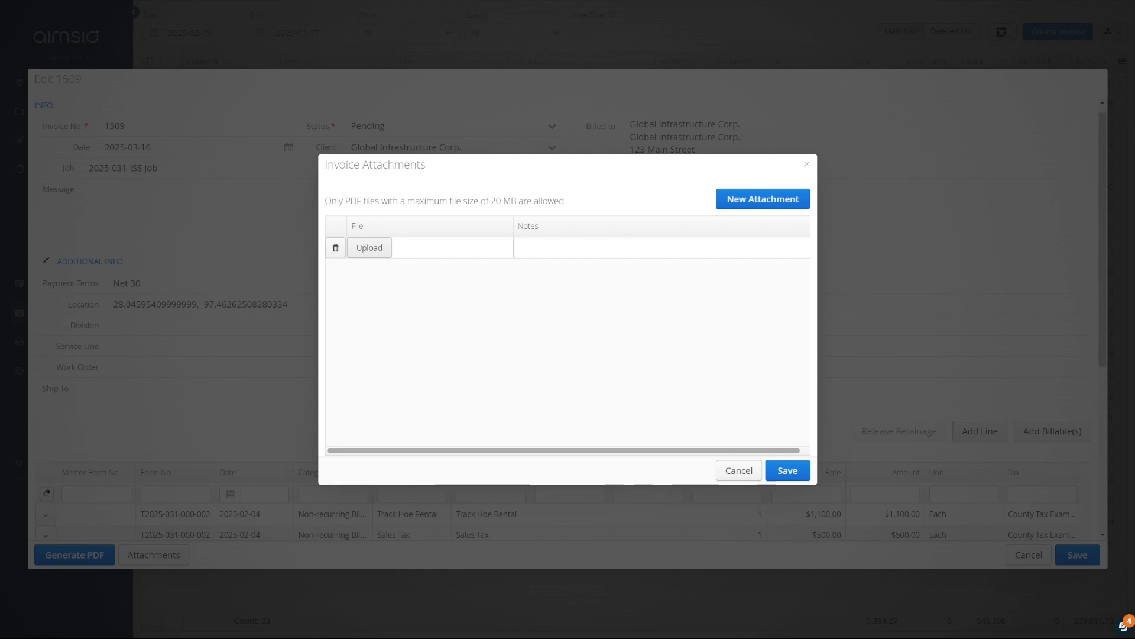
{"action": "left_click", "coordinate": [589, 313]}
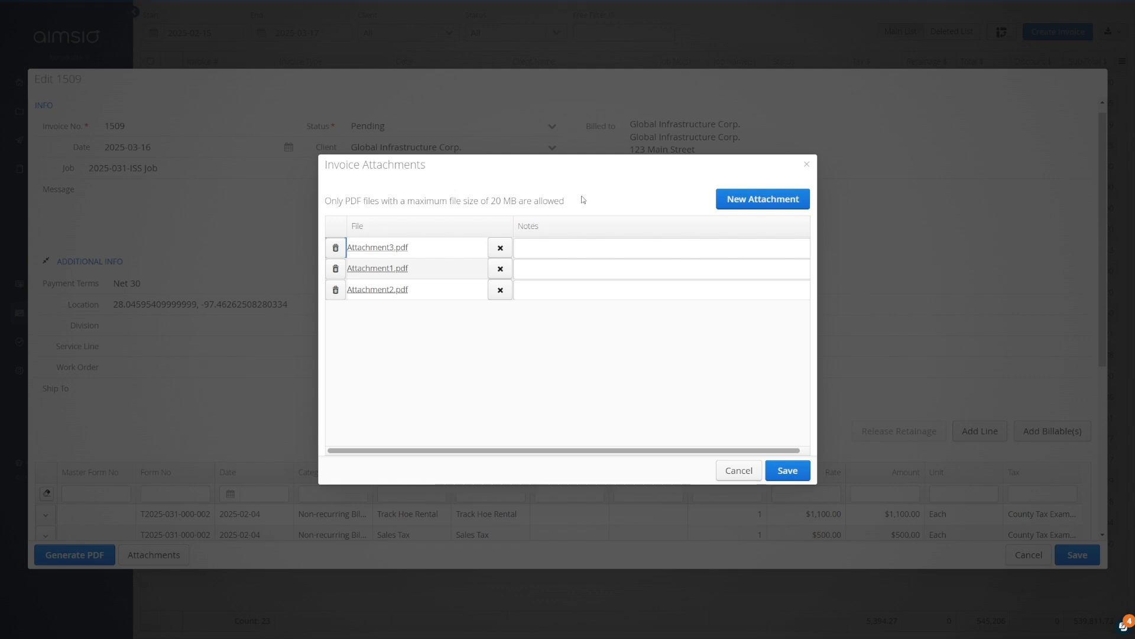
{"action": "left_click_drag", "start_coordinate": [448, 266], "coordinate": [442, 292]}
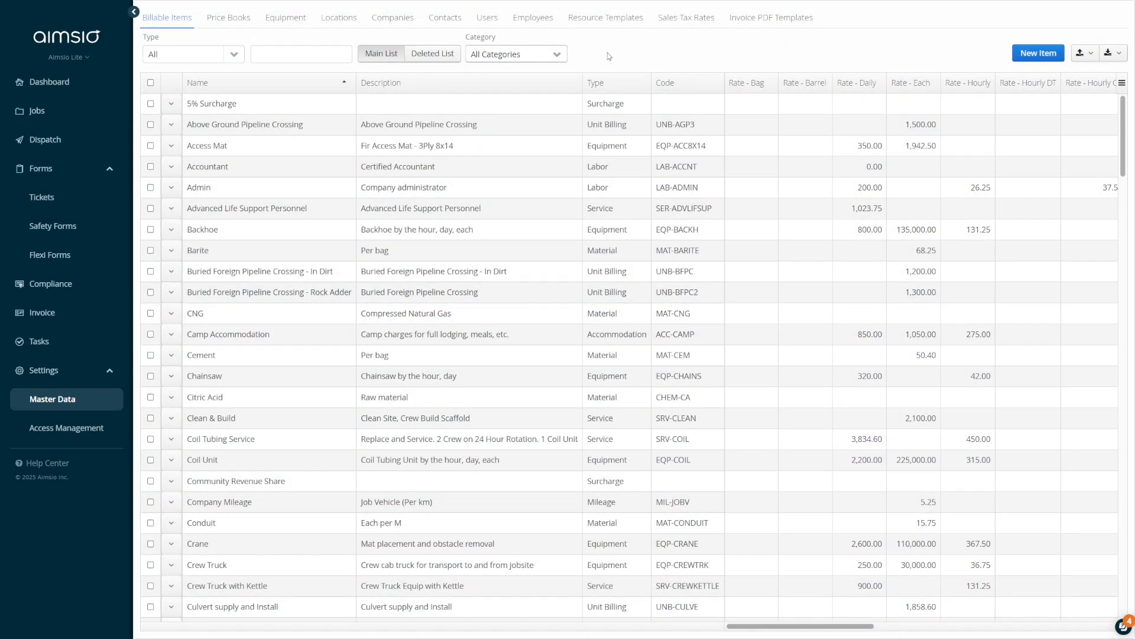
Set up a new invoice PDF template with Item aggregated by Unique Values at column expansion 2, and no aggregation for QTY.
{"action": "left_click", "coordinate": [762, 24]}
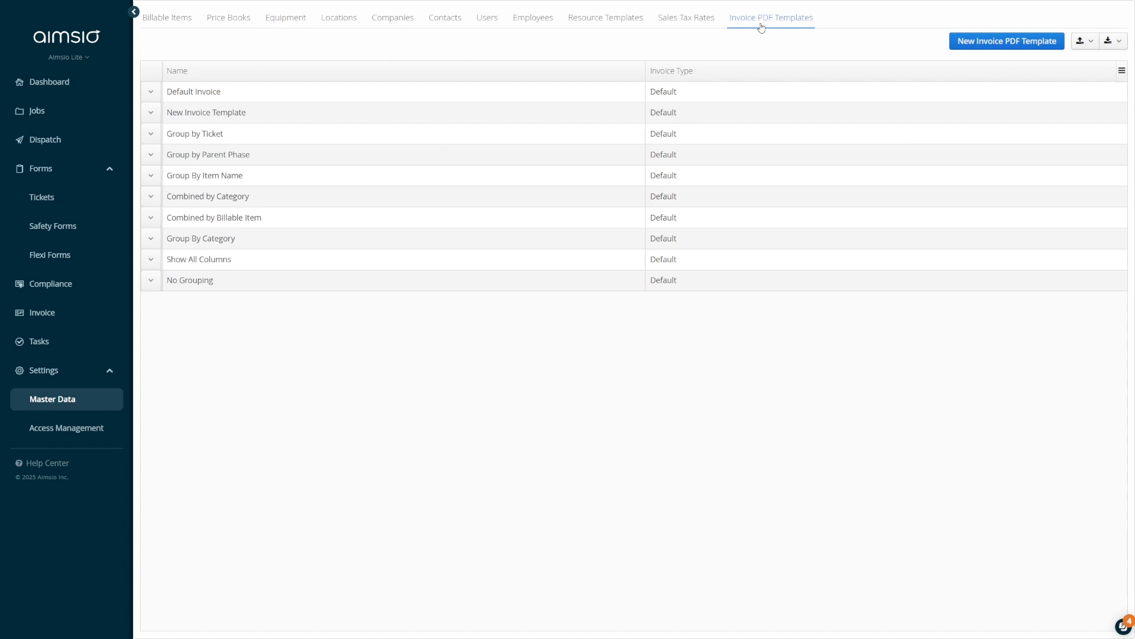
{"action": "left_click", "coordinate": [992, 46]}
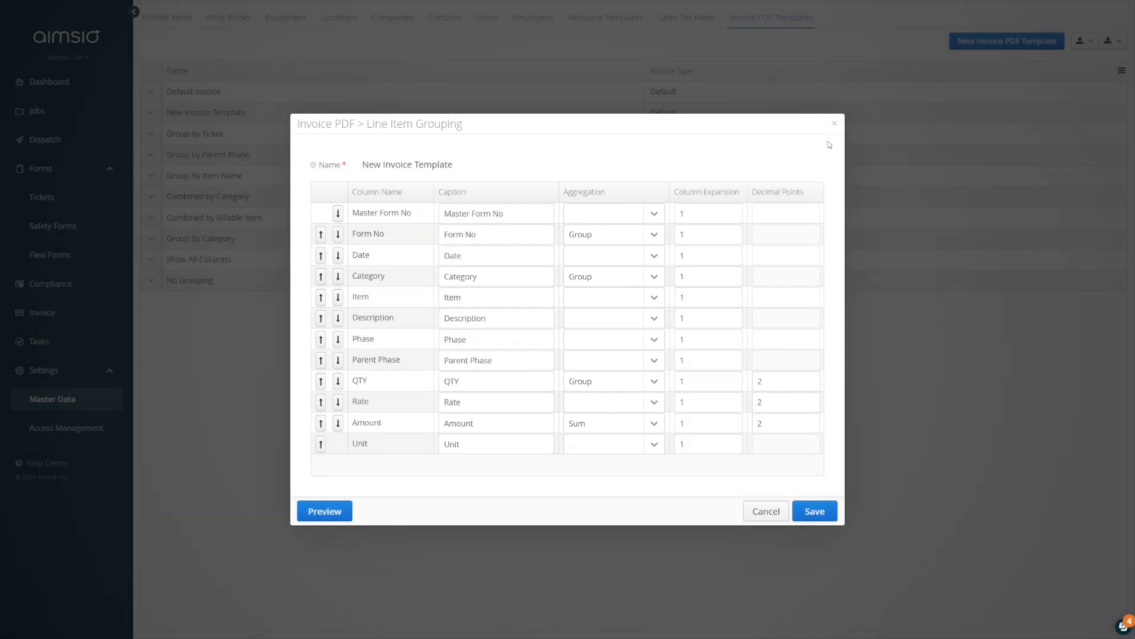
{"action": "left_click", "coordinate": [655, 298]}
{"action": "left_click", "coordinate": [630, 392]}
{"action": "left_click", "coordinate": [653, 382]}
{"action": "left_click", "coordinate": [649, 404]}
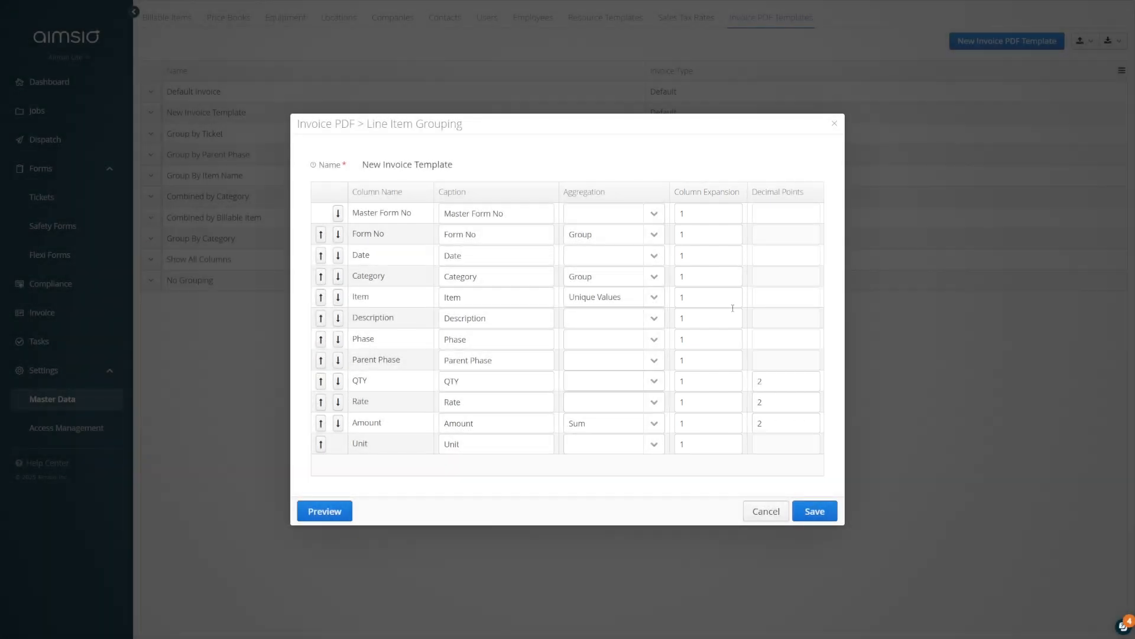
{"action": "left_click", "coordinate": [705, 295]}
{"action": "type", "text": "2"}
{"action": "left_click", "coordinate": [694, 484]}
Generate a preview of the PDF template using invoice 1507, and save the template.
{"action": "left_click", "coordinate": [330, 512]}
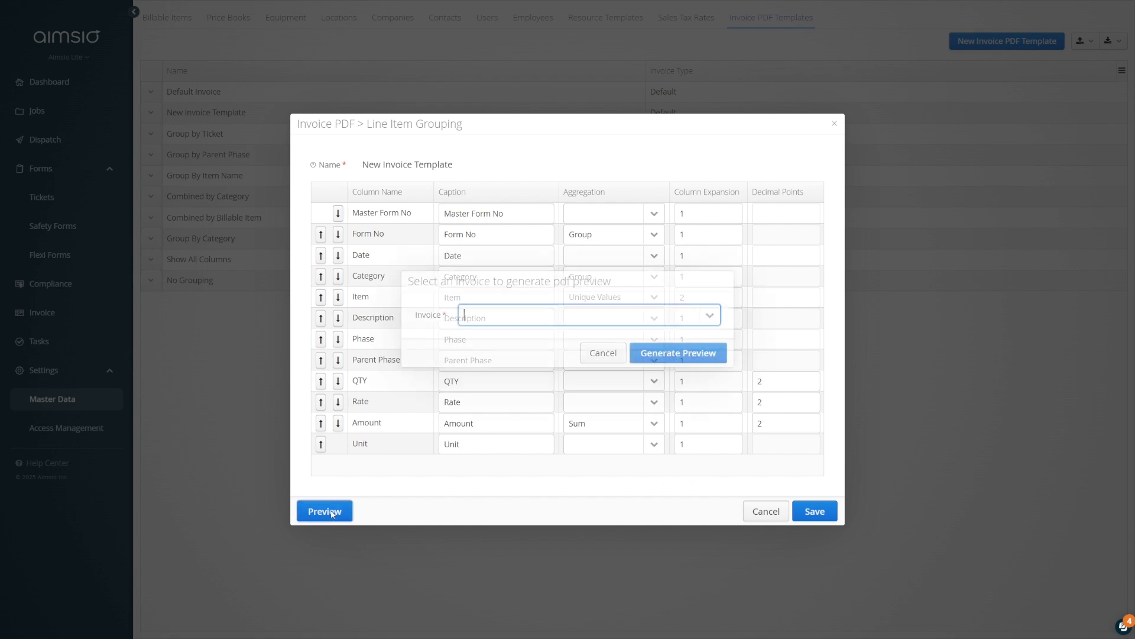
{"action": "left_click", "coordinate": [712, 314]}
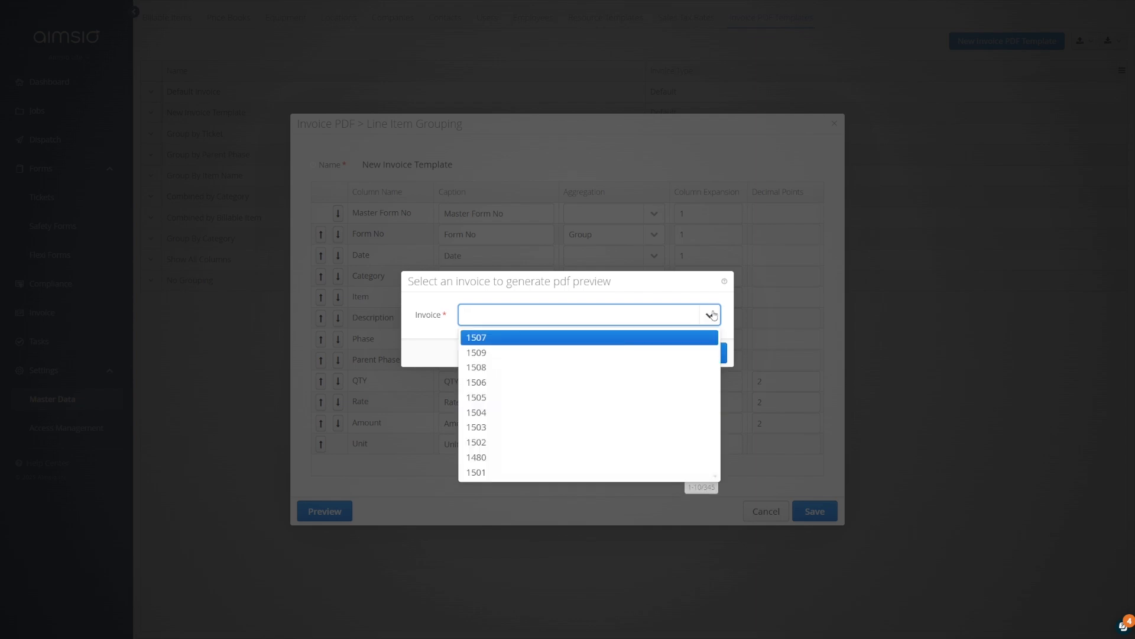
{"action": "left_click", "coordinate": [692, 336]}
{"action": "left_click", "coordinate": [696, 354]}
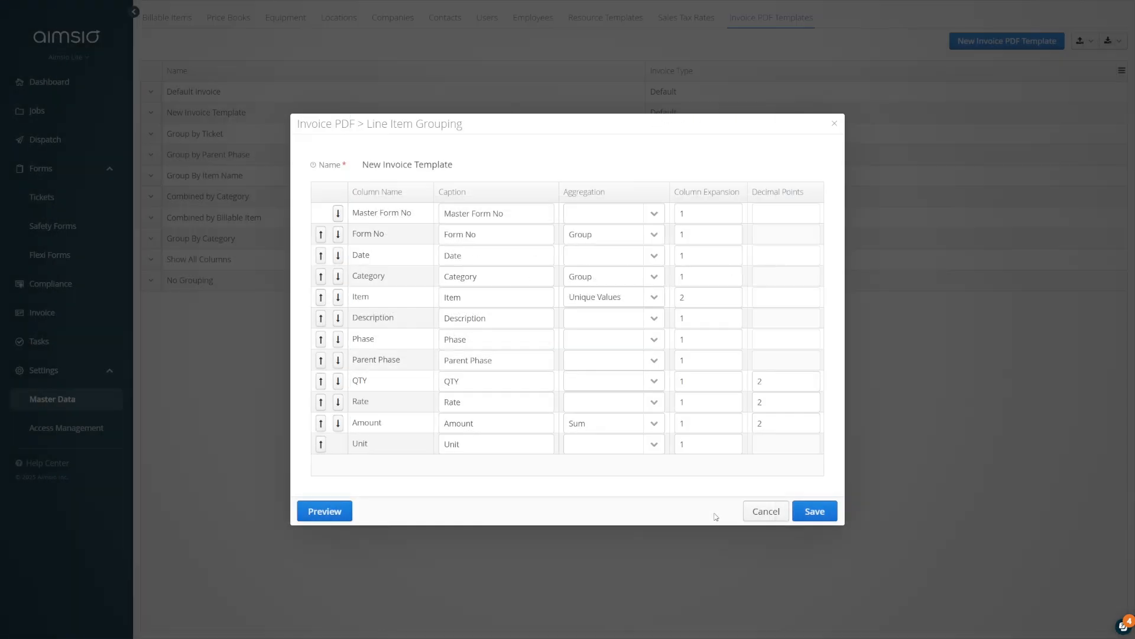
{"action": "left_click", "coordinate": [820, 517]}
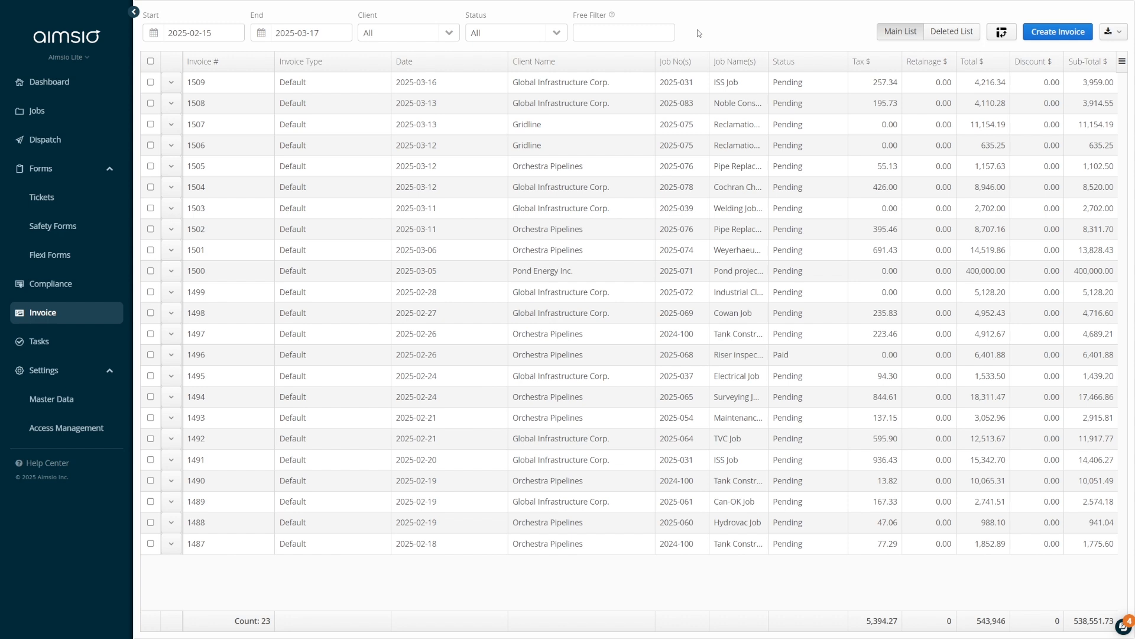
Download the PDFs of invoices 1509 and 1508 together from the invoice list.
{"action": "left_click", "coordinate": [150, 82]}
{"action": "left_click", "coordinate": [150, 103]}
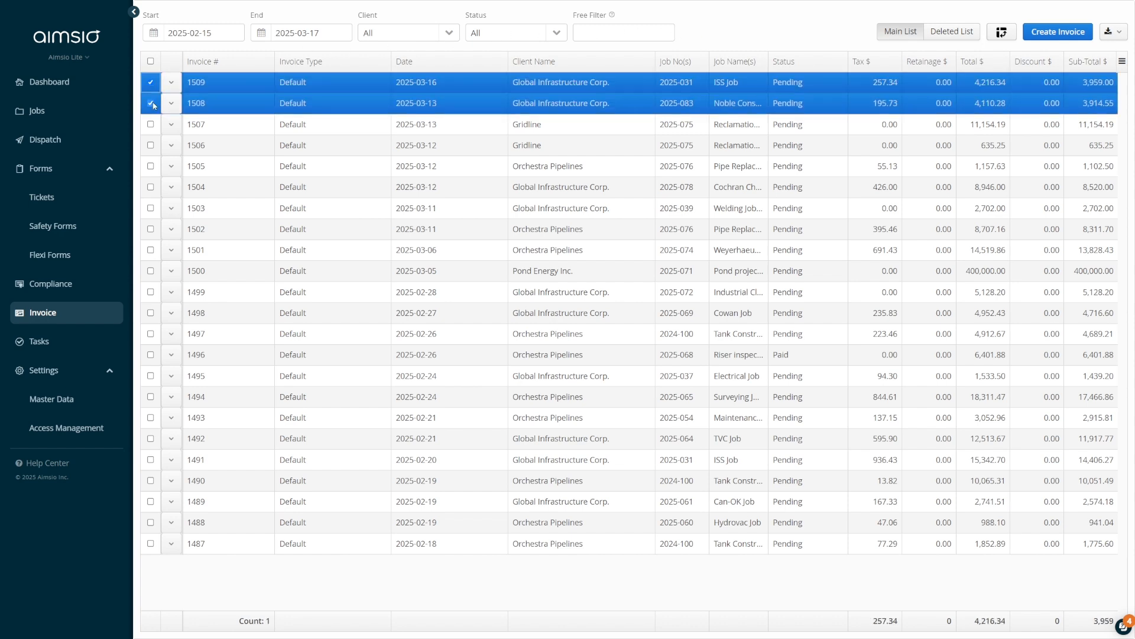
{"action": "right_click", "coordinate": [220, 103]}
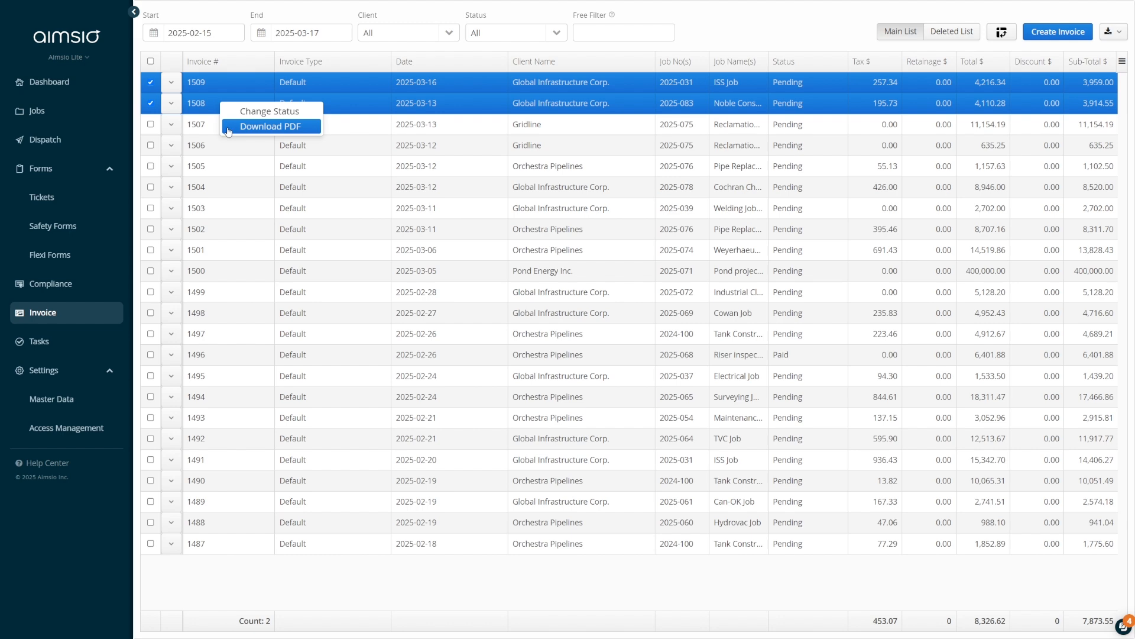
{"action": "left_click", "coordinate": [229, 128]}
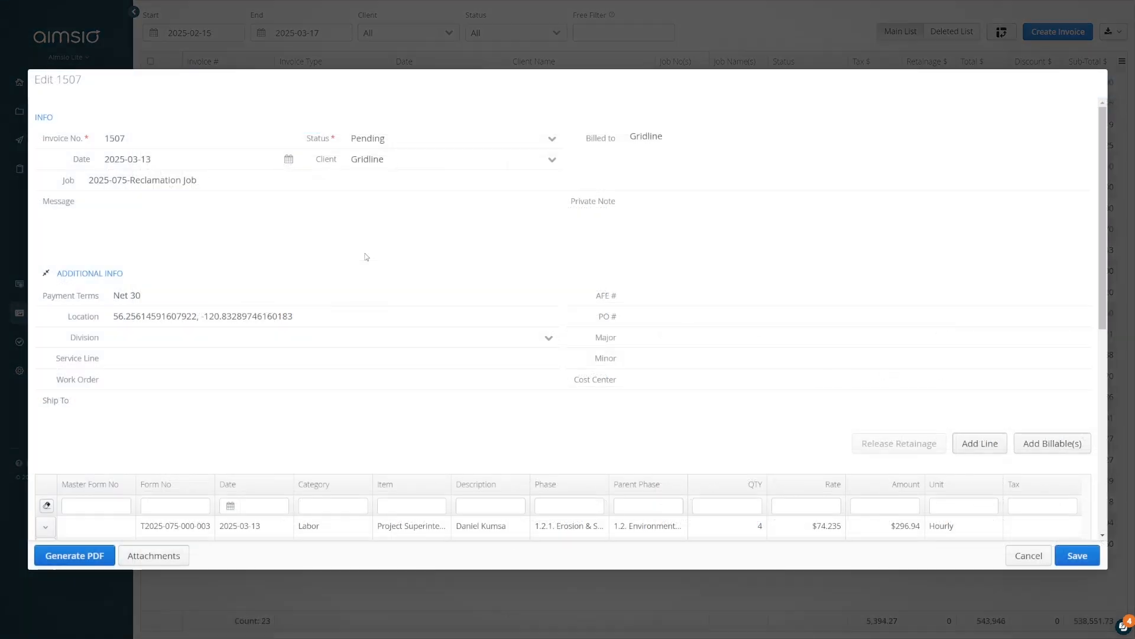
Download invoice 1507 as a PDF using a PDF template, with the invoice page and backup tickets included, and look through its pages.
{"action": "left_click", "coordinate": [90, 561]}
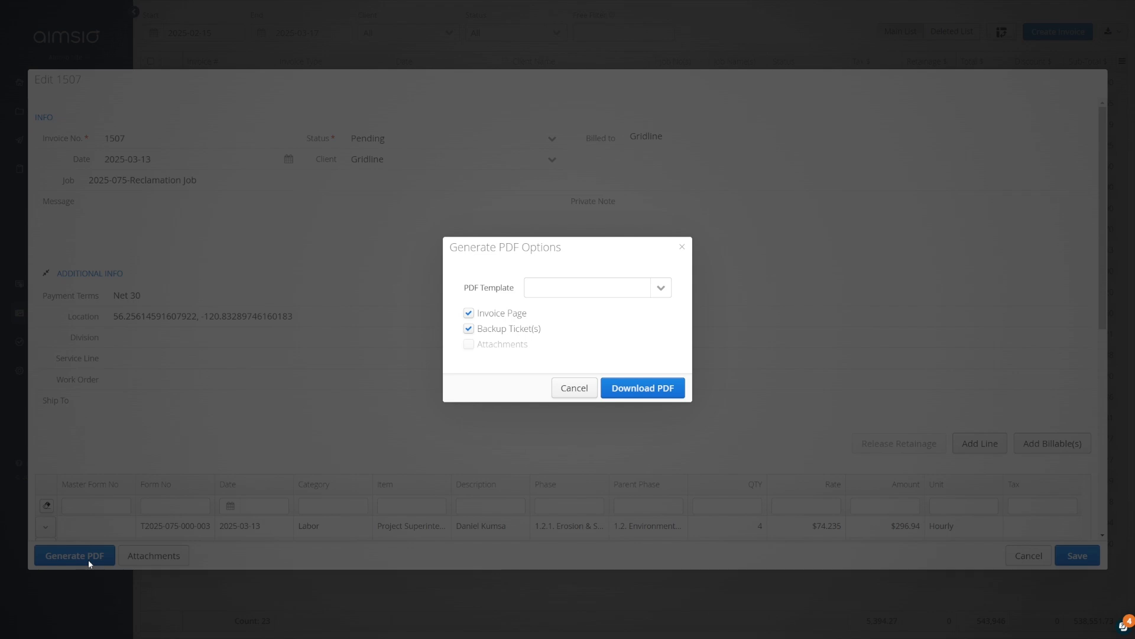
{"action": "left_click", "coordinate": [663, 288]}
{"action": "left_click", "coordinate": [644, 354]}
{"action": "left_click", "coordinate": [640, 389]}
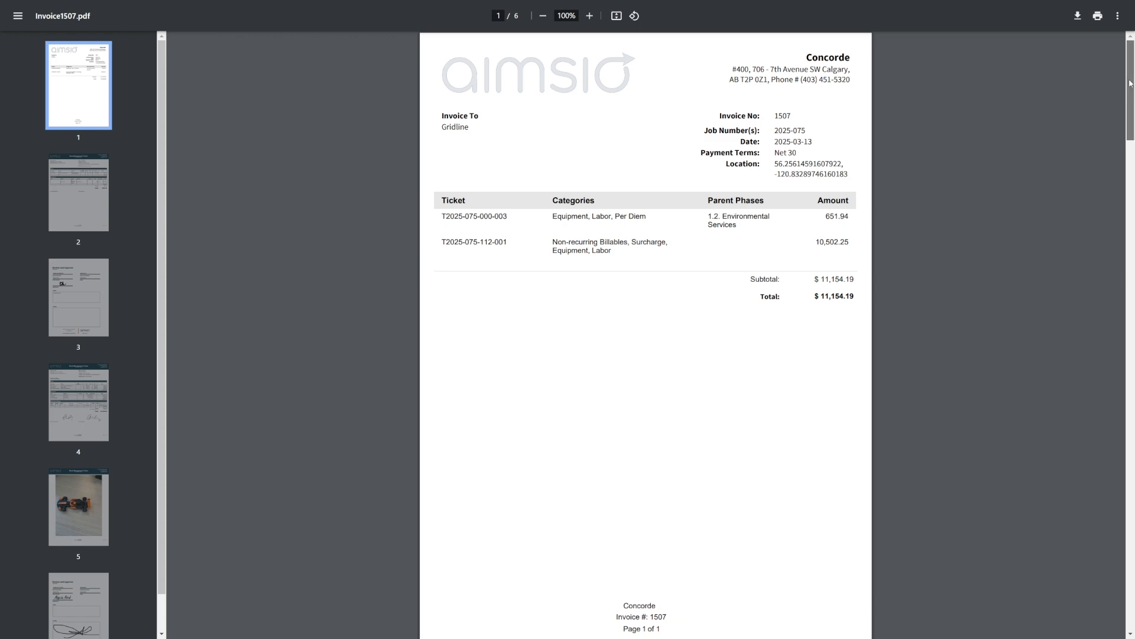
{"action": "left_click_drag", "start_coordinate": [1130, 83], "coordinate": [1130, 276]}
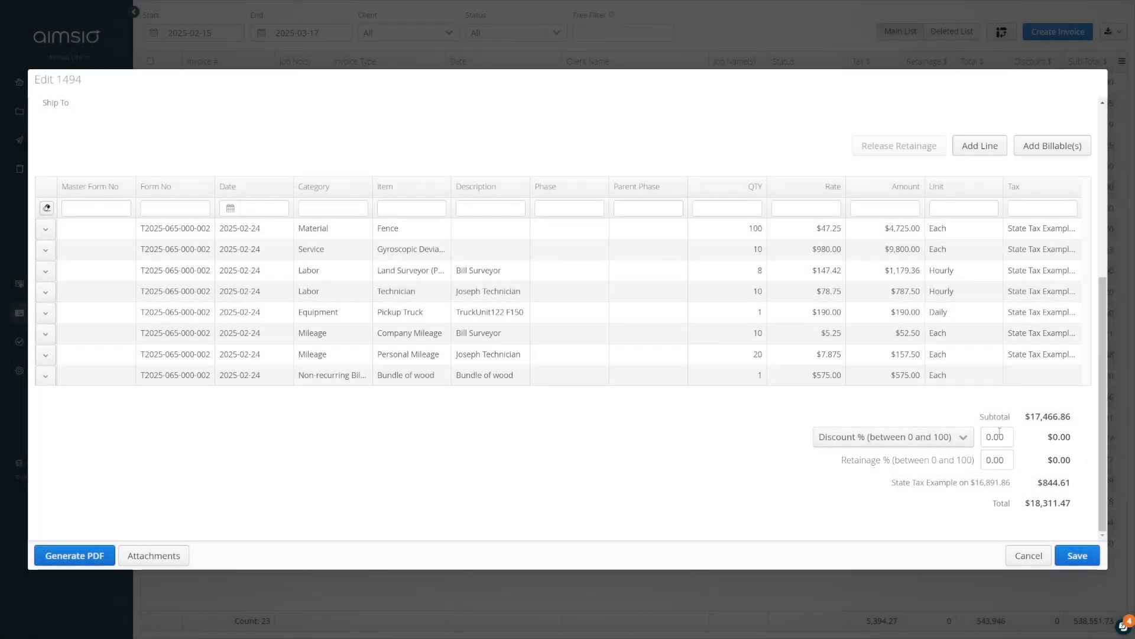
Set the retainage on invoice 1494 to 10% and save the invoice.
{"action": "left_click", "coordinate": [997, 460]}
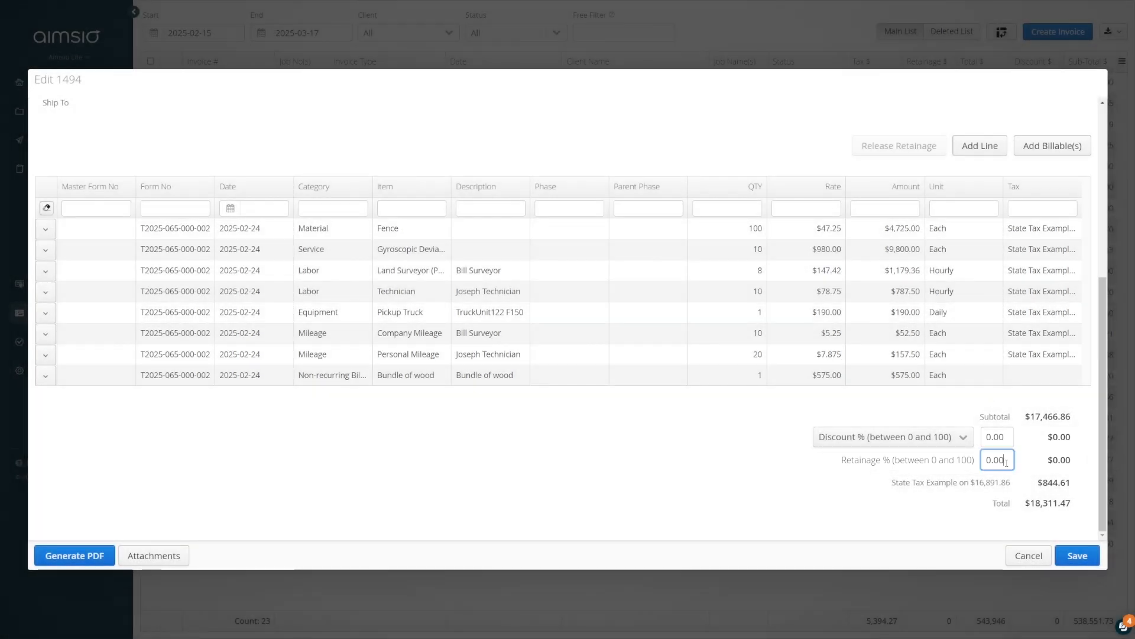
{"action": "type", "text": "10"}
{"action": "left_click", "coordinate": [857, 485]}
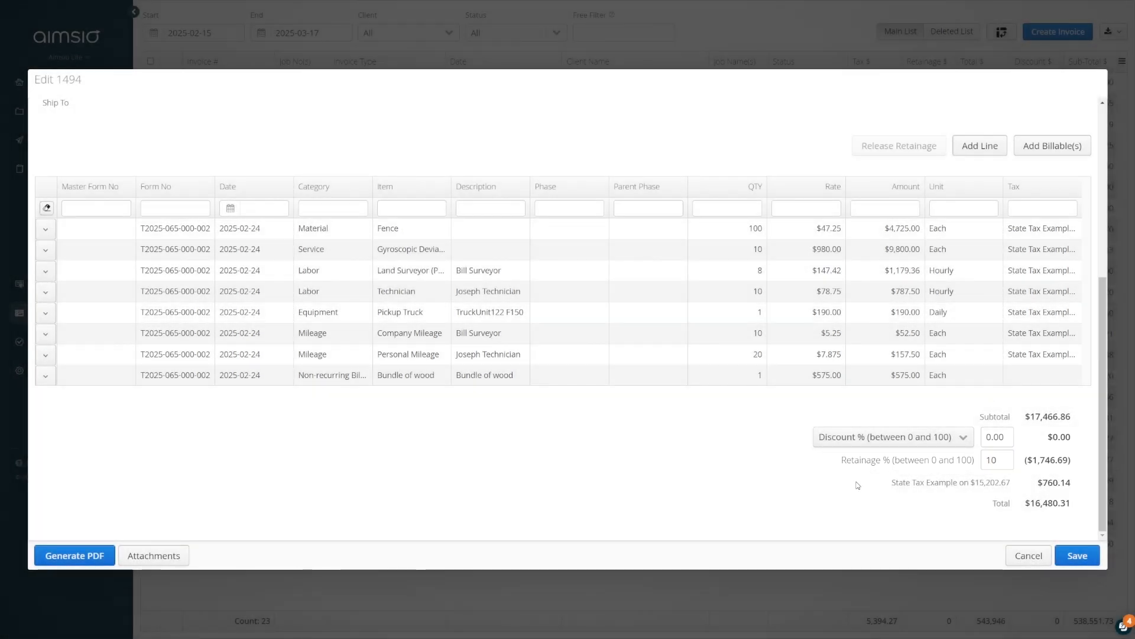
{"action": "left_click", "coordinate": [1076, 561]}
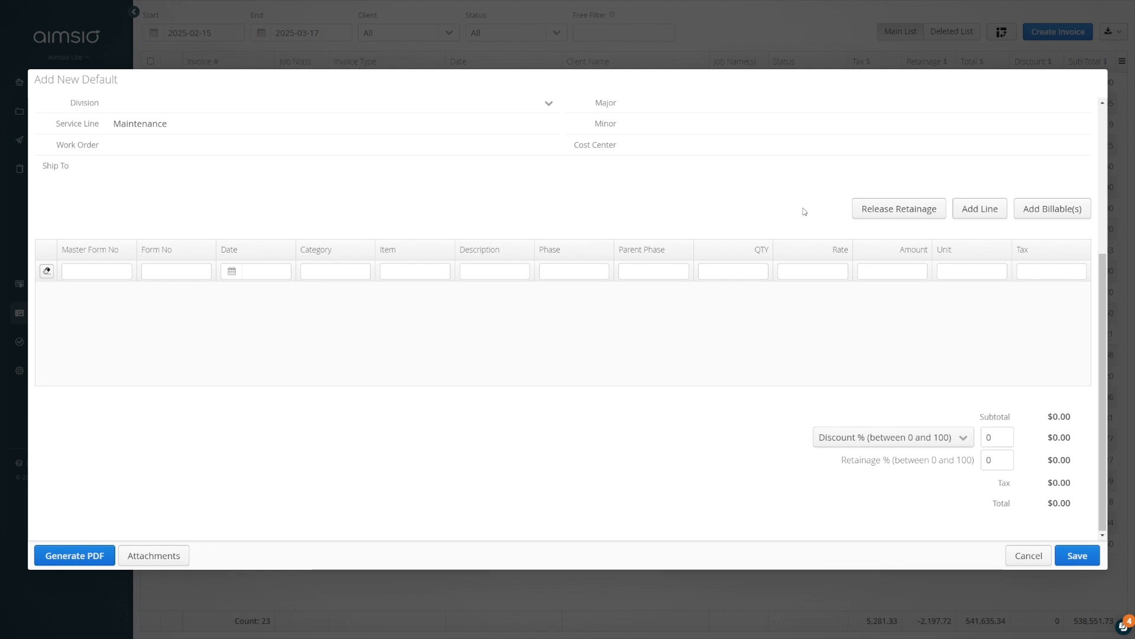
Release the held retainage onto the new Default invoice.
{"action": "left_click", "coordinate": [881, 211]}
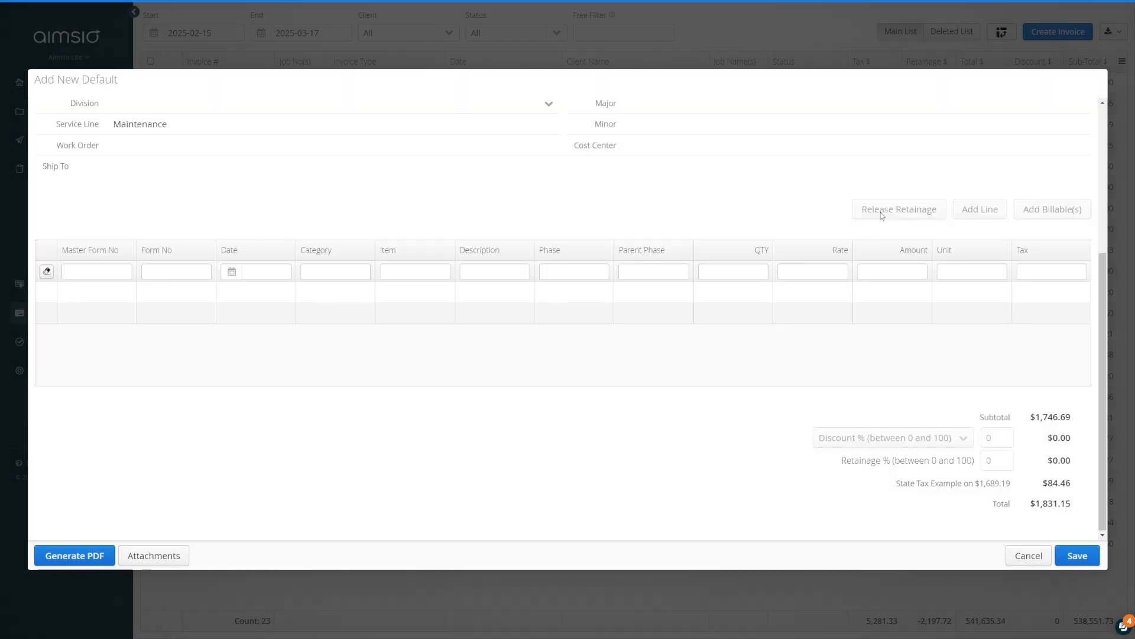